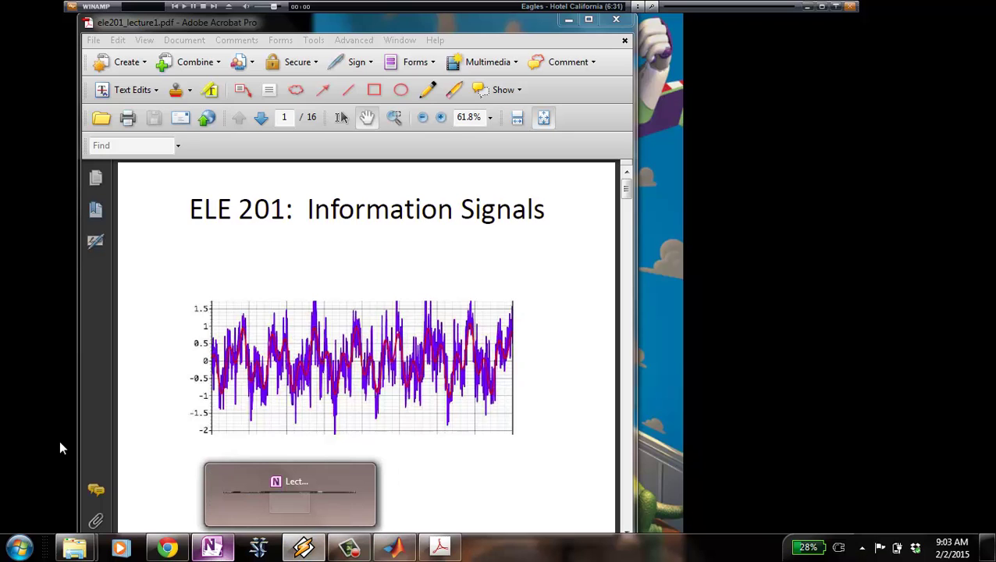
Launch Audacity and raise the system's audio volume
mouse_move(302, 548)
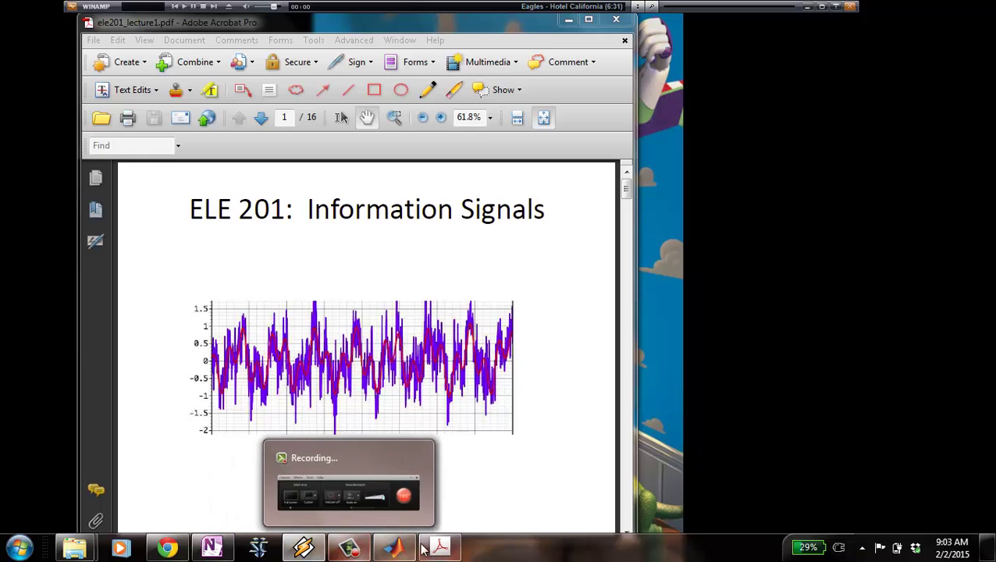
click(20, 547)
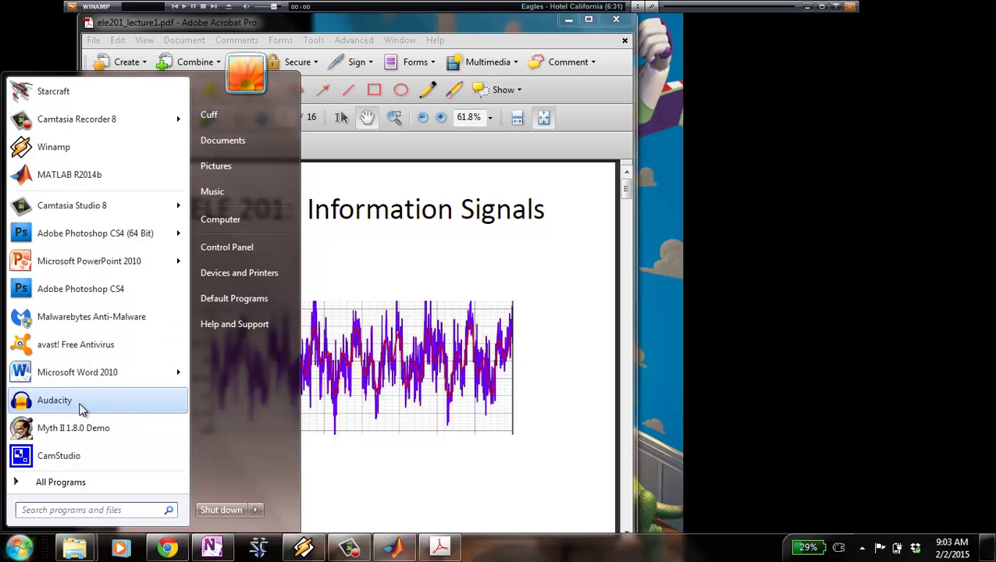
click(82, 402)
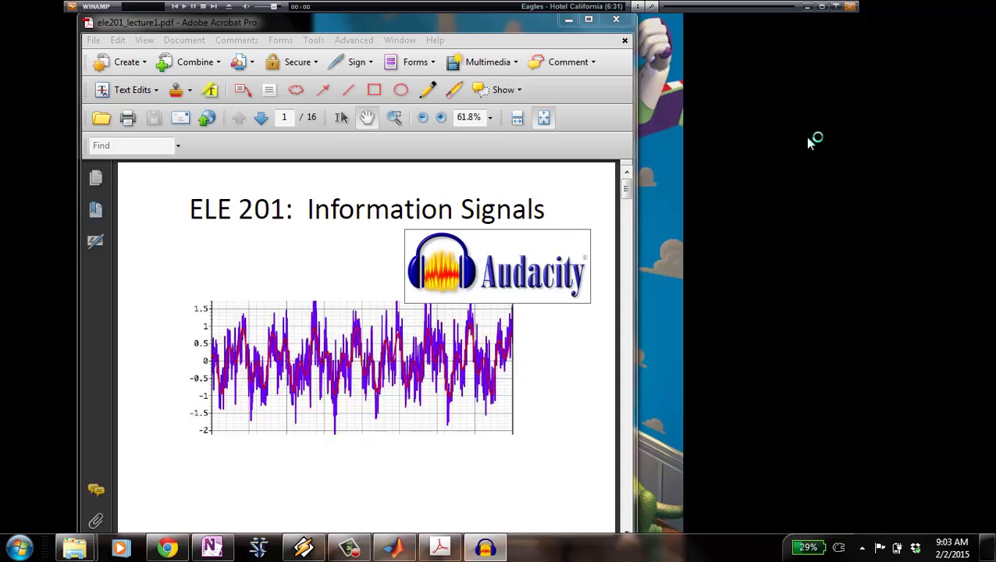
key(XF86AudioRaiseVolume)
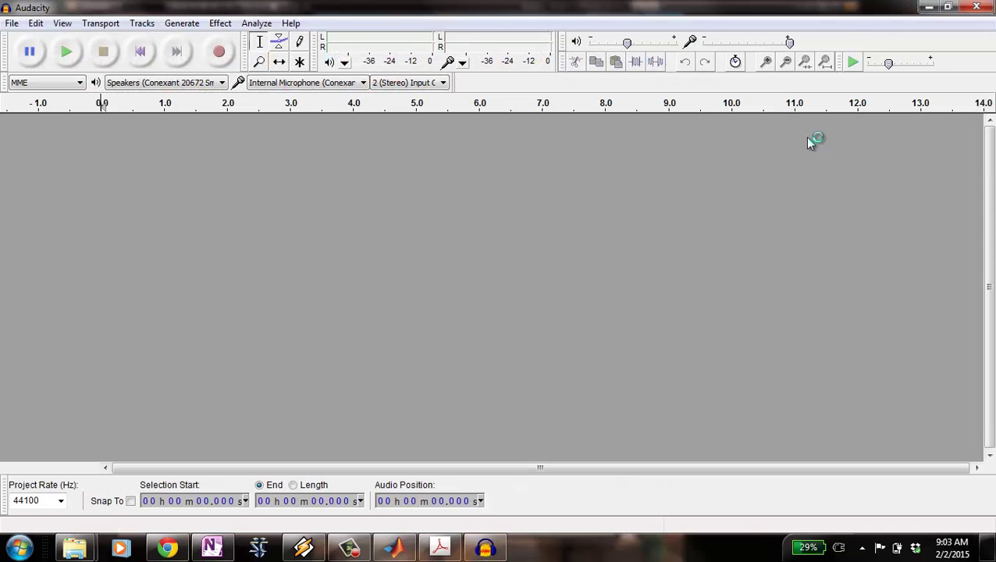
Open the audio file 01-01- Hotel California.mp3 from the My Music folder
click(13, 24)
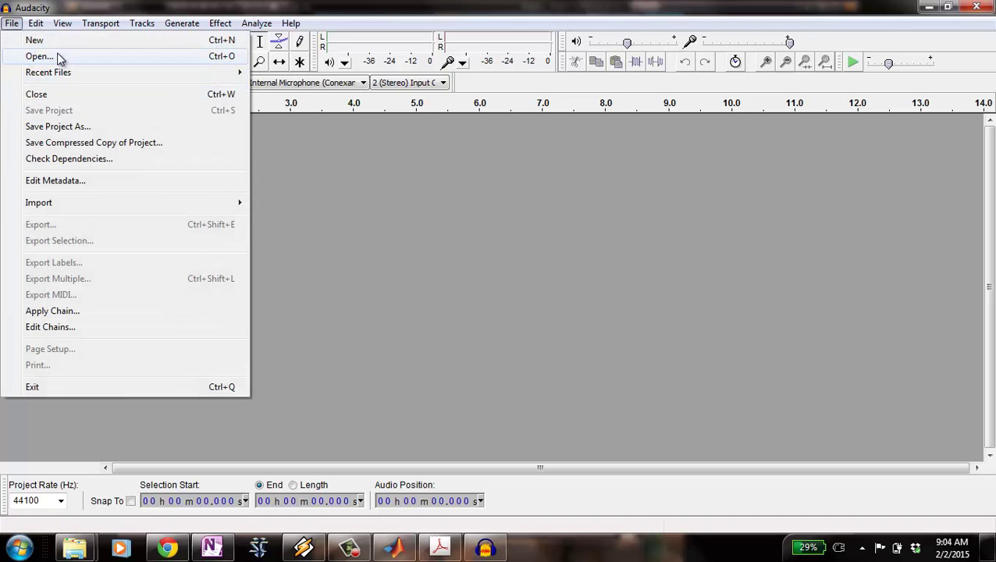
click(60, 58)
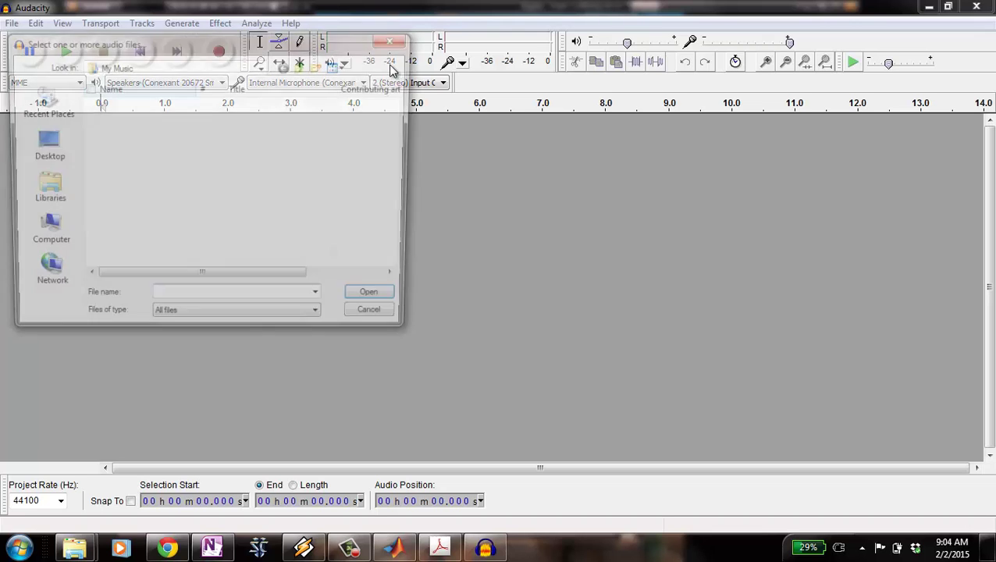
click(156, 105)
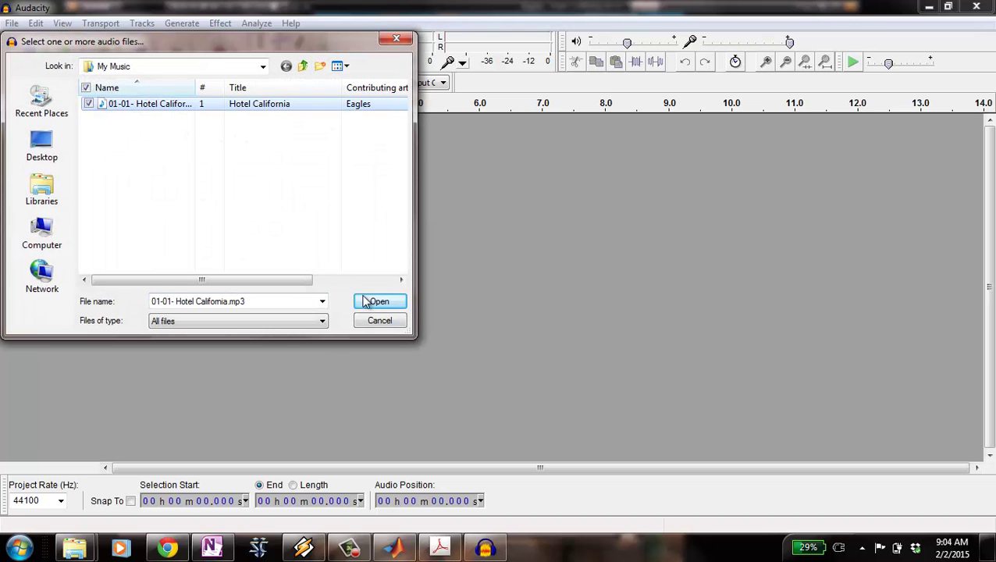
click(378, 301)
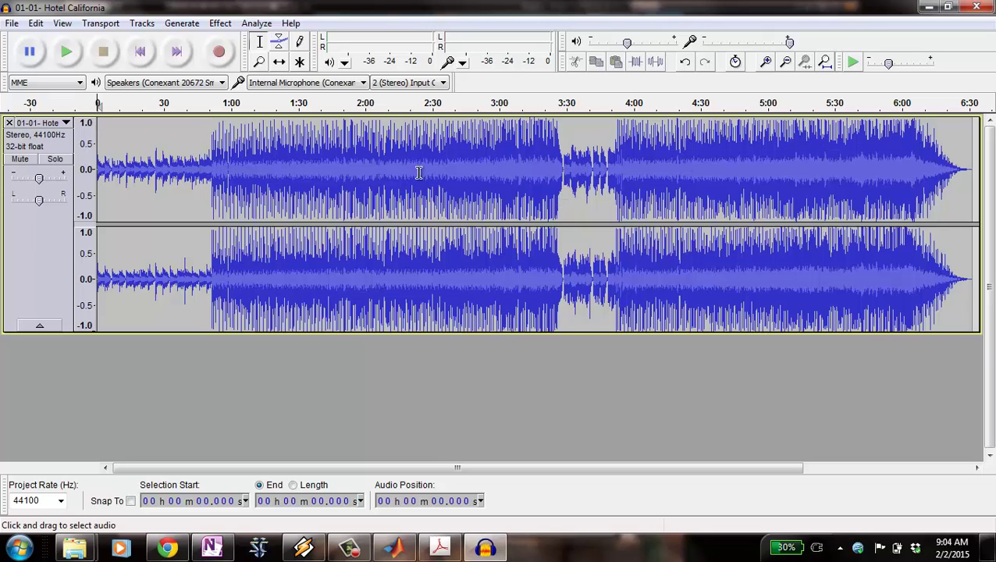
Listen to the song from its start and from about 1:27, and stop playback
click(69, 55)
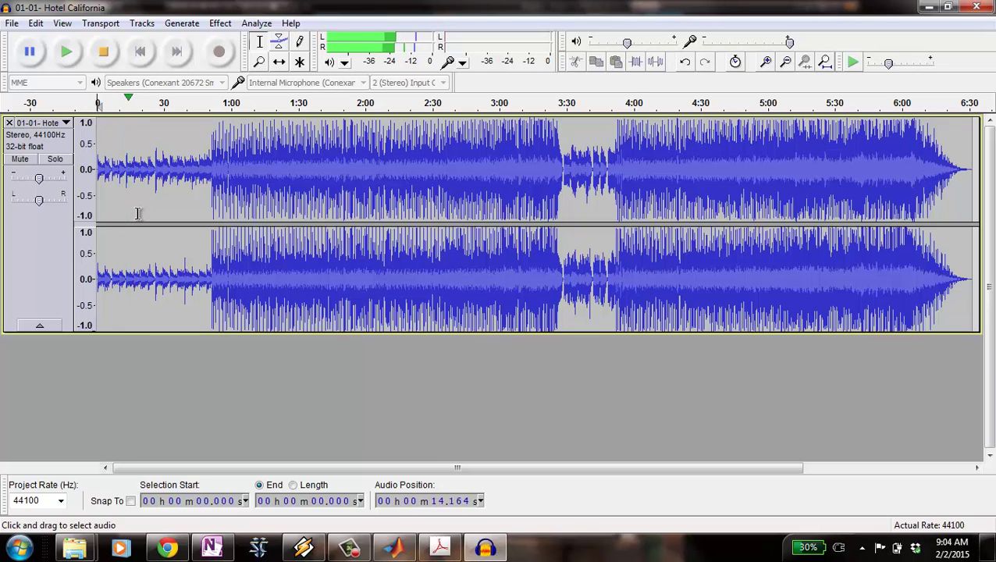
click(292, 105)
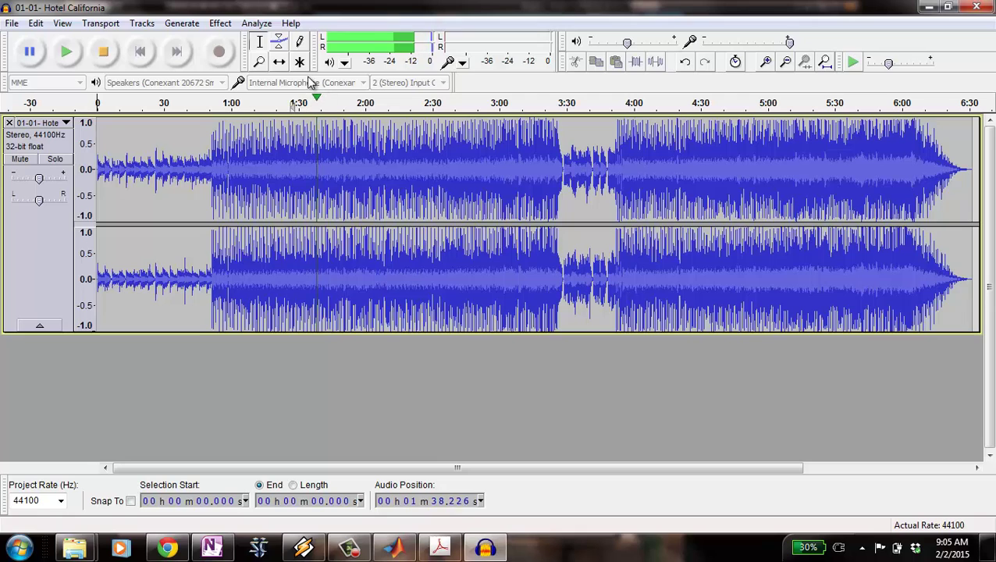
click(104, 53)
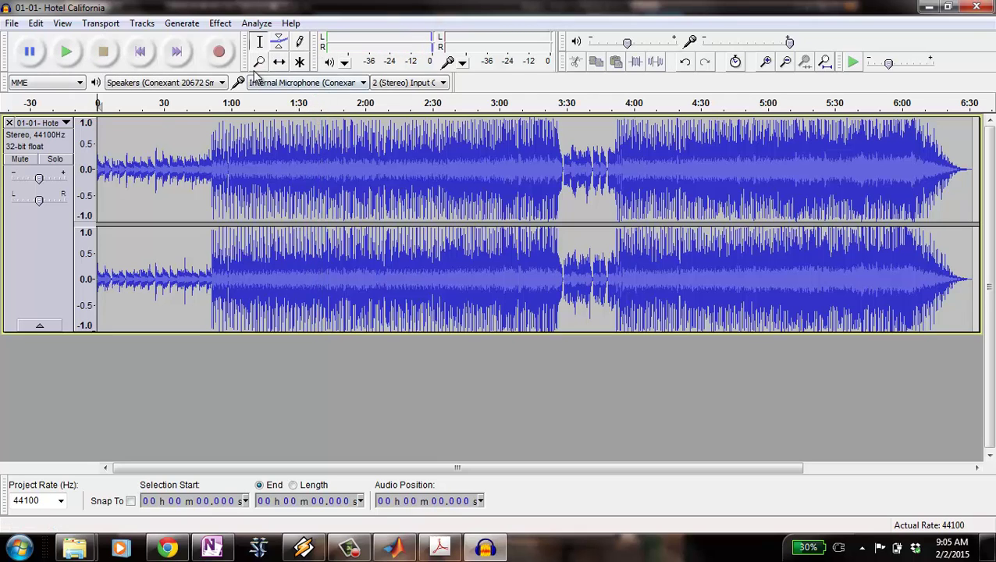
Zoom into the waveform between about 1:25 and 1:41, and briefly play the song from its start
click(259, 62)
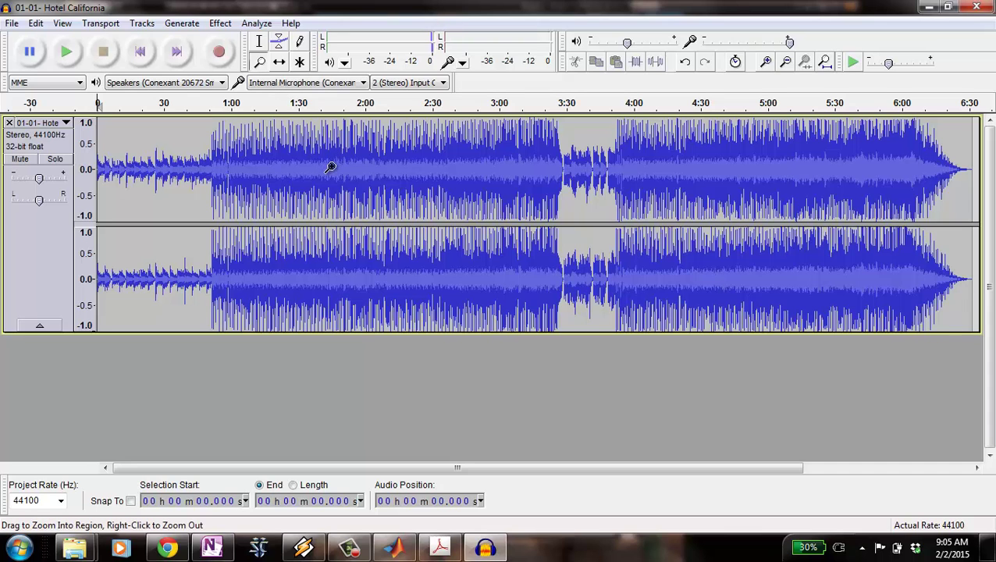
drag(288, 128, 321, 142)
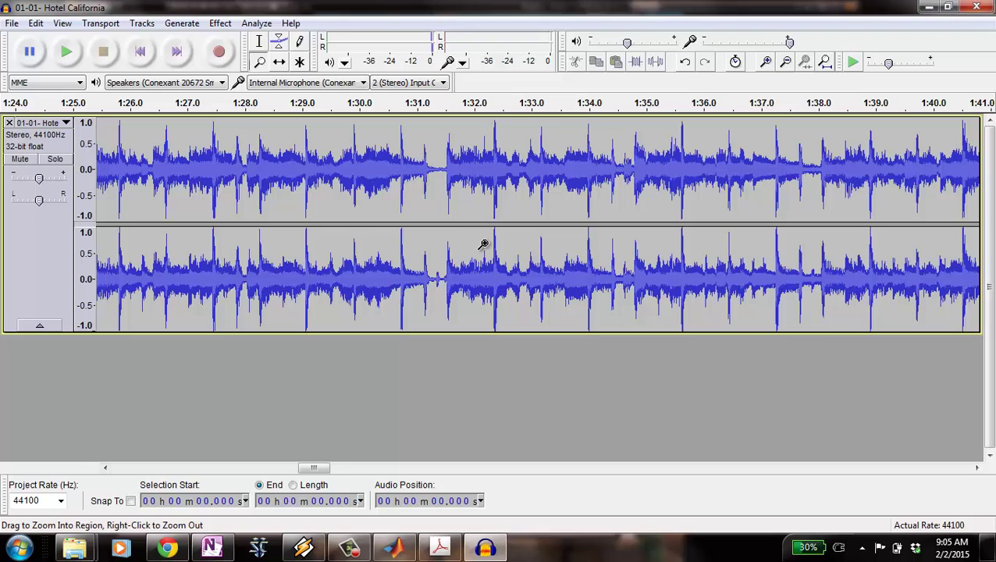
click(68, 56)
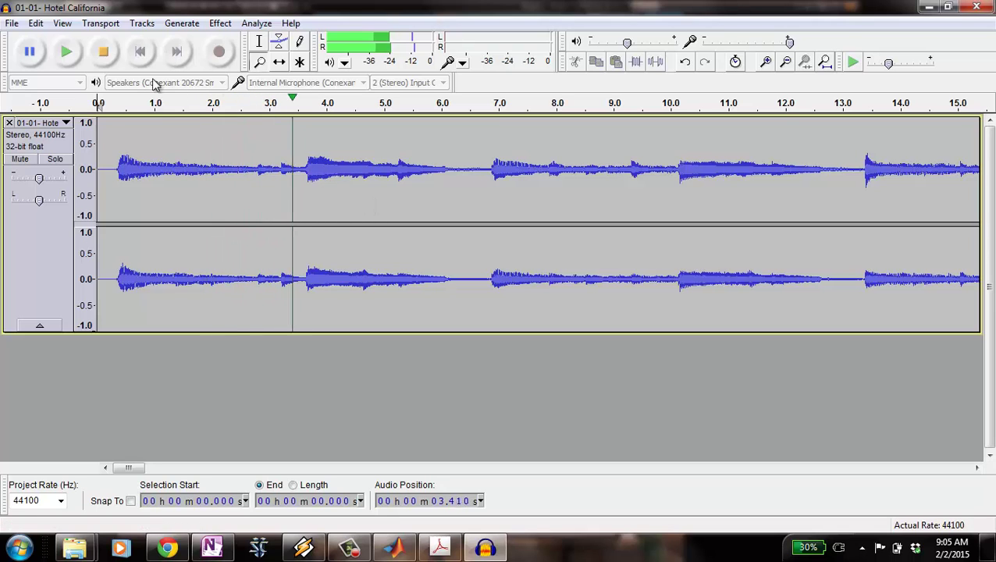
key(space)
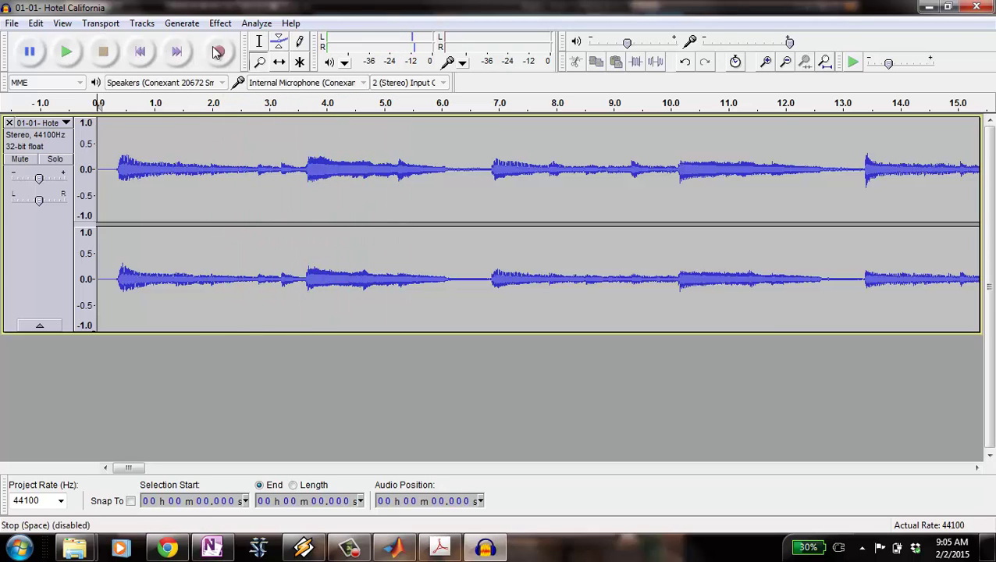
Magnify the waveform around 4.5485 seconds far enough to examine the individual samples
click(262, 61)
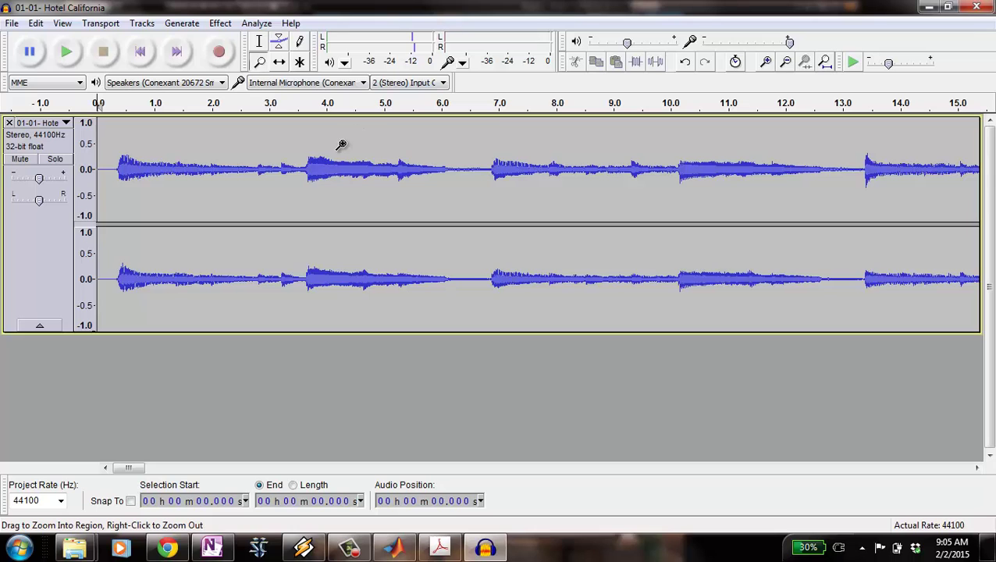
drag(344, 148, 403, 156)
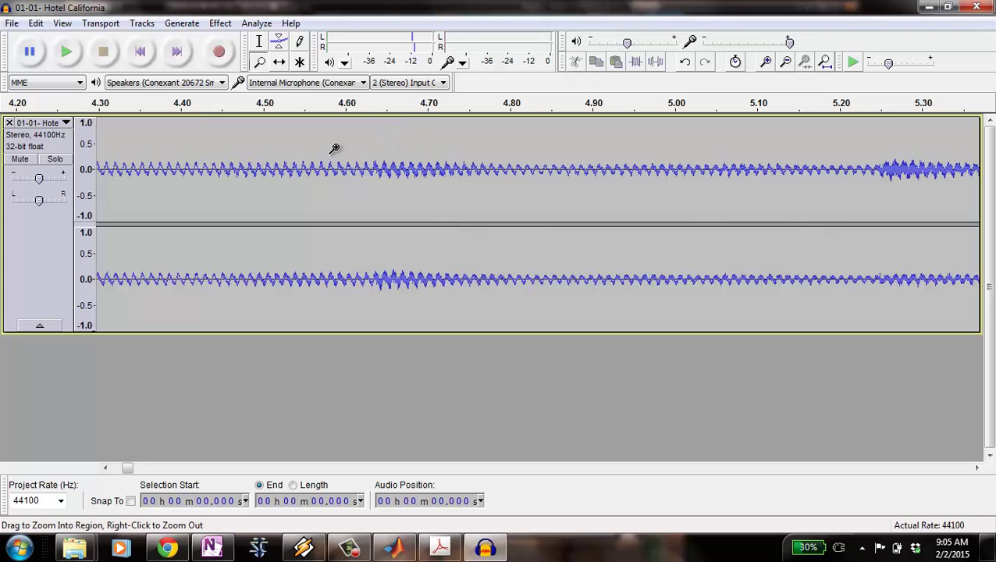
drag(267, 142, 364, 160)
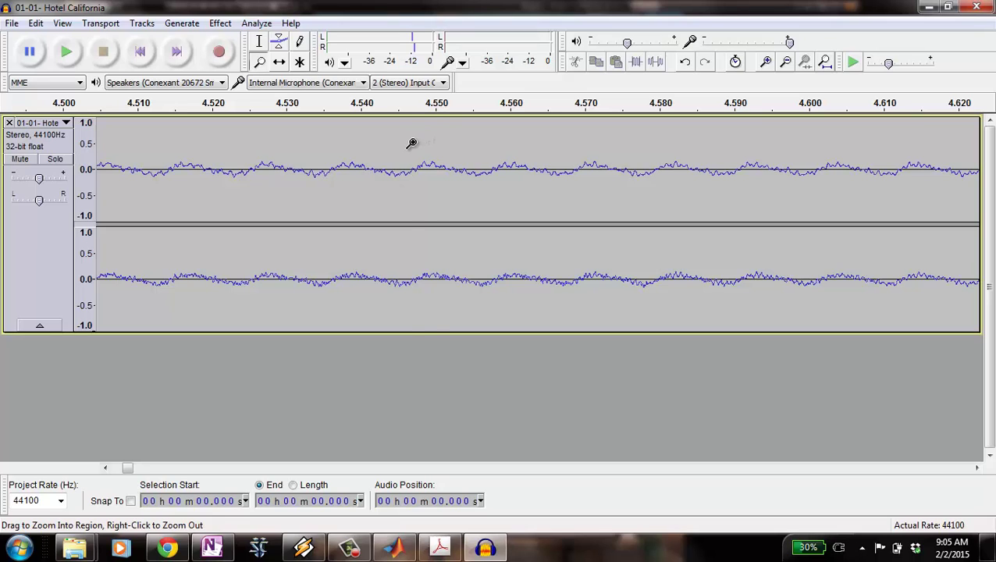
drag(408, 146, 454, 153)
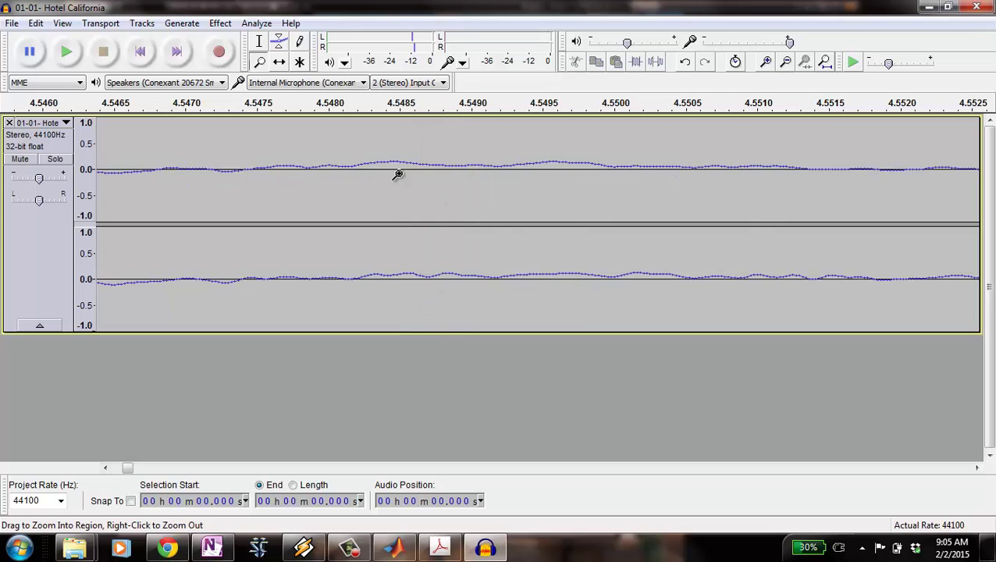
drag(371, 142, 430, 147)
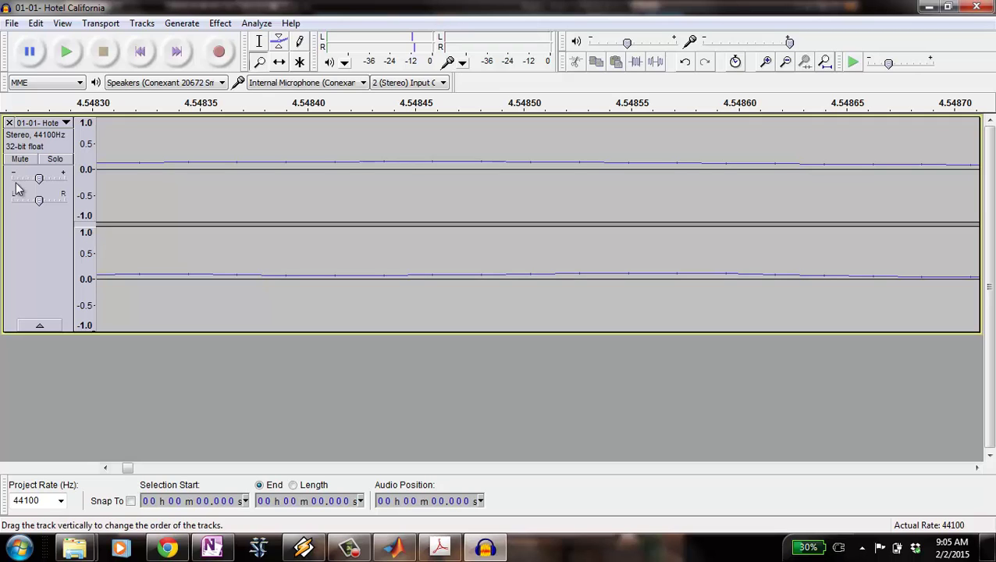
Zoom back out around 4.55 seconds to examine the waveform from about 4.539 to 4.565 seconds
right_click(371, 158)
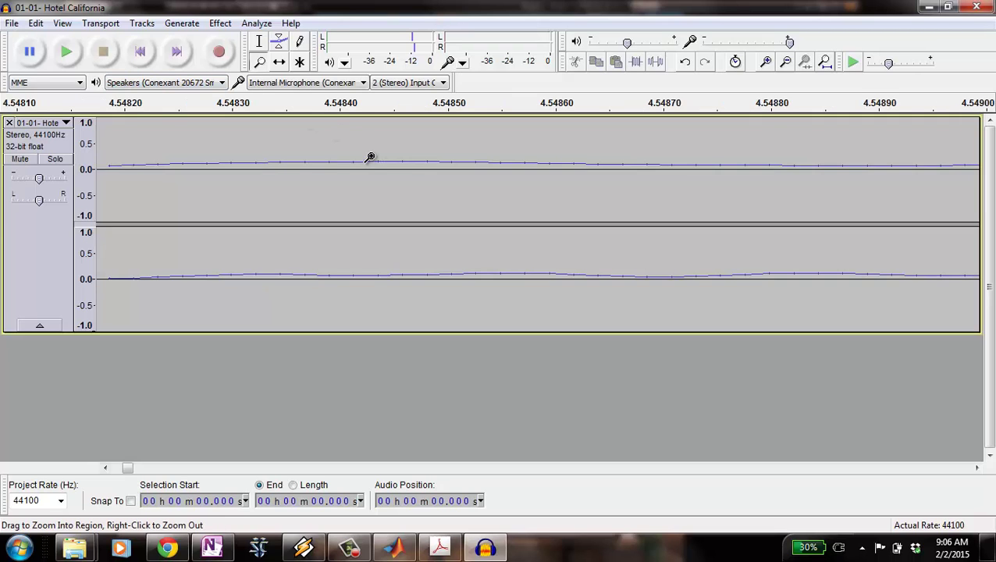
right_click(366, 163)
right_click(372, 171)
right_click(376, 178)
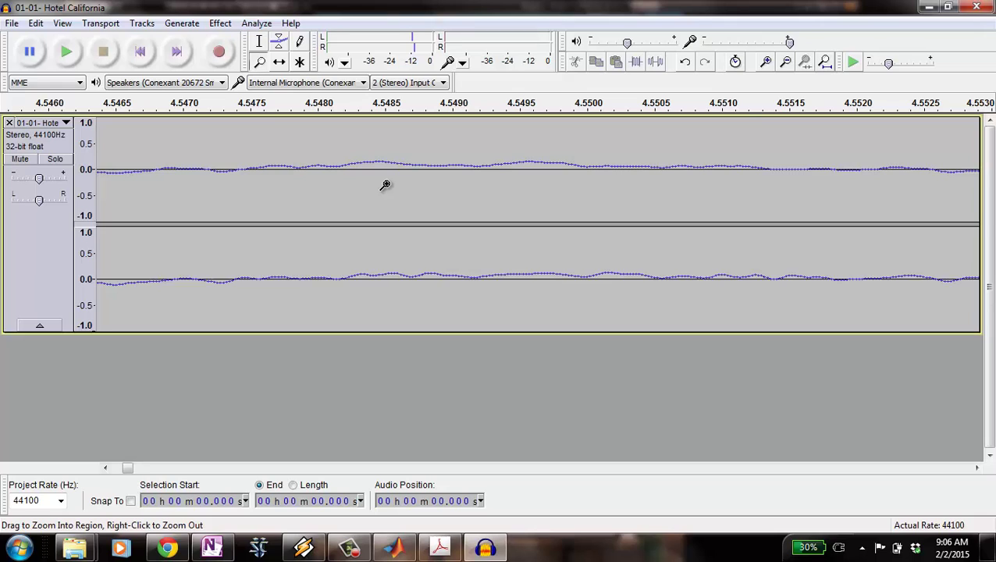
right_click(486, 184)
right_click(379, 193)
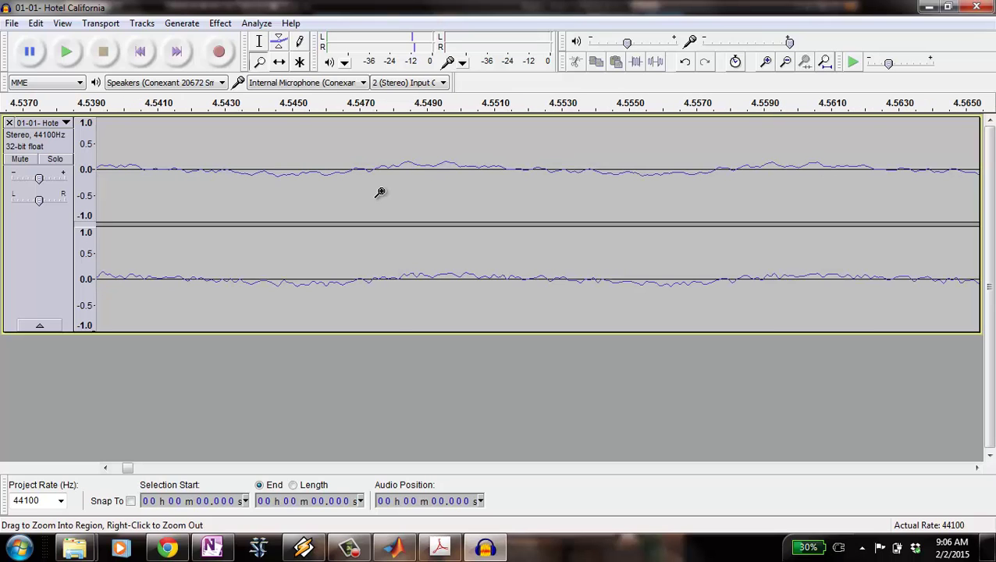
Try to edit the upper channel's waveform near 4.55 seconds with the Draw tool
click(300, 42)
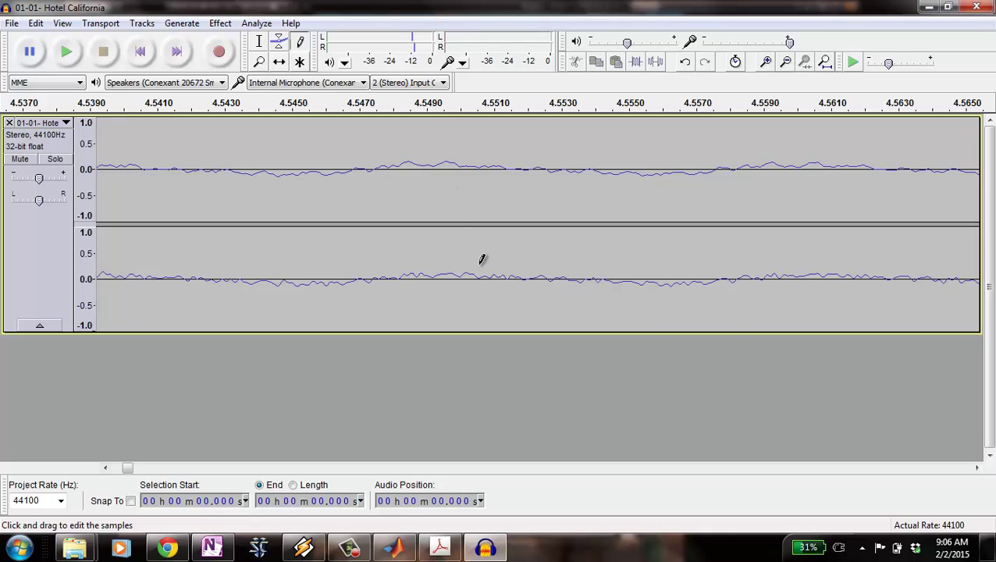
click(467, 165)
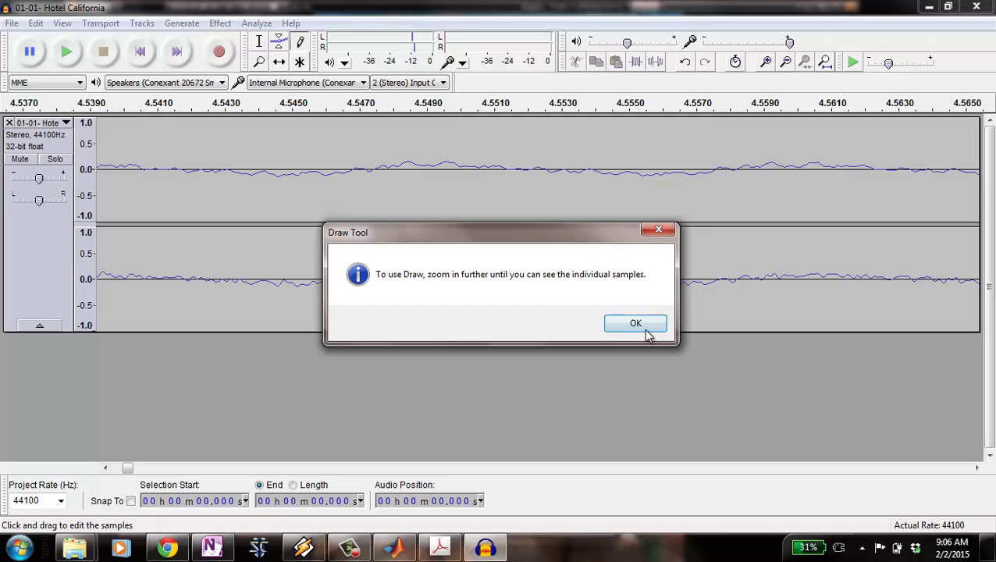
click(637, 323)
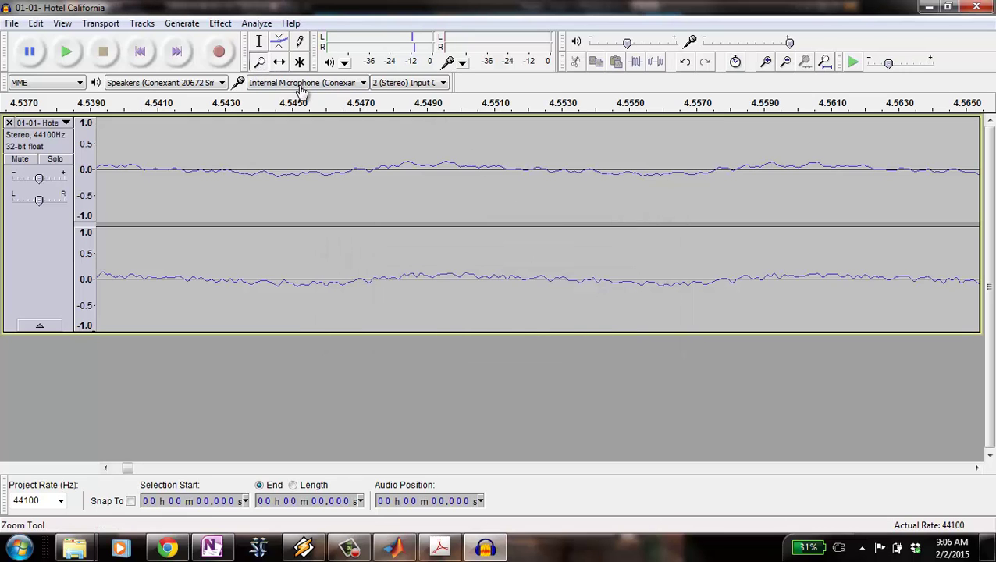
Redraw the upper channel's samples freehand as a large irregular wave from about 4.5458 to 4.5494 seconds
drag(317, 147, 434, 146)
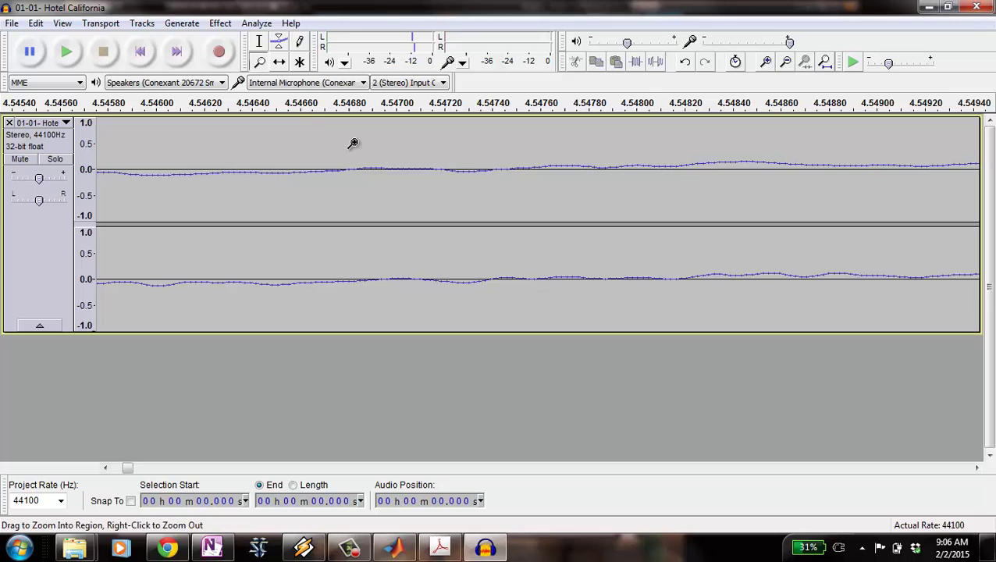
click(301, 42)
mouse_move(255, 161)
mouse_down()
mouse_move(362, 134)
mouse_move(403, 168)
mouse_move(460, 186)
mouse_move(672, 133)
mouse_up()
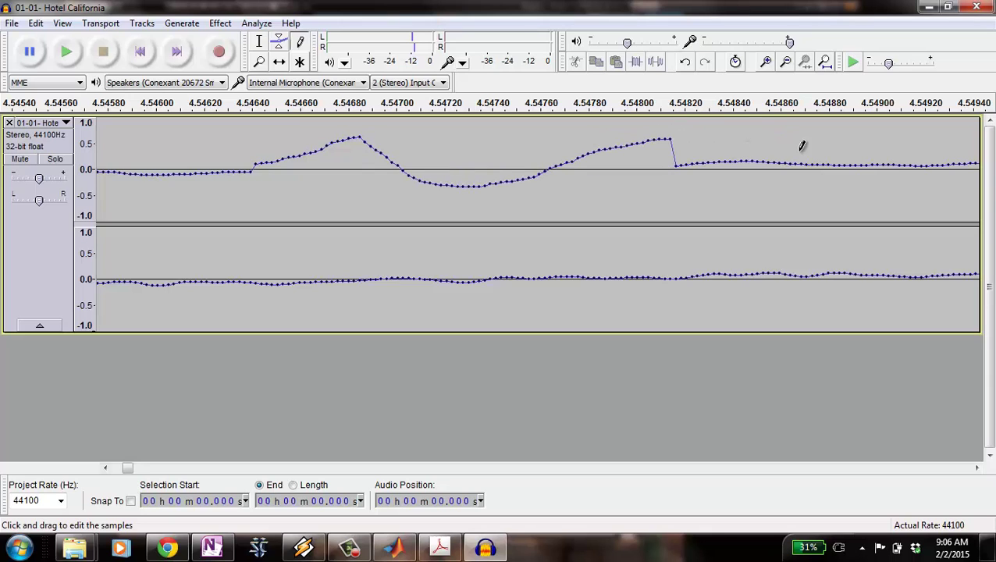
mouse_move(802, 145)
mouse_down()
mouse_move(941, 126)
mouse_move(974, 164)
mouse_up()
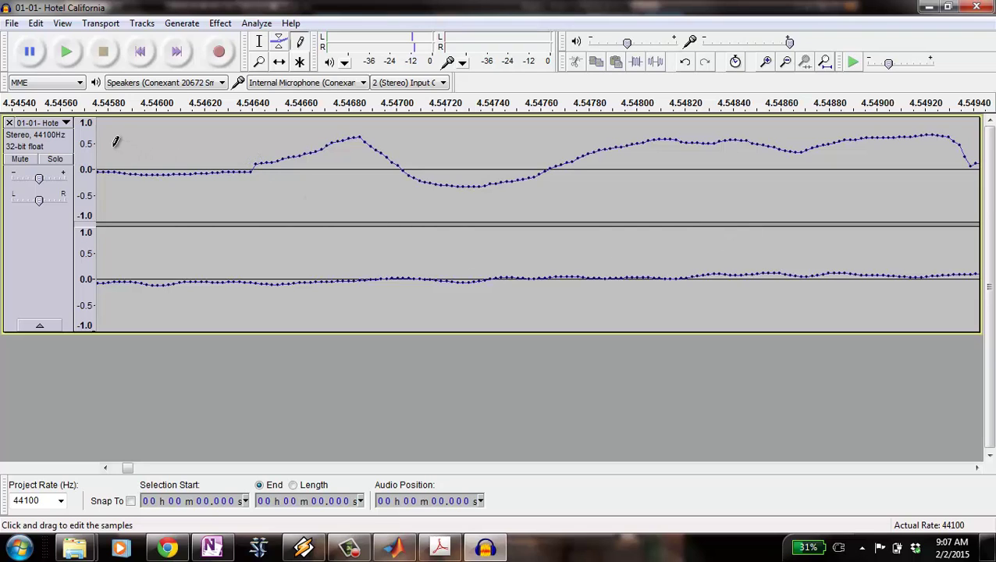
mouse_move(115, 141)
mouse_down()
mouse_move(244, 163)
mouse_move(259, 155)
mouse_move(255, 164)
mouse_up()
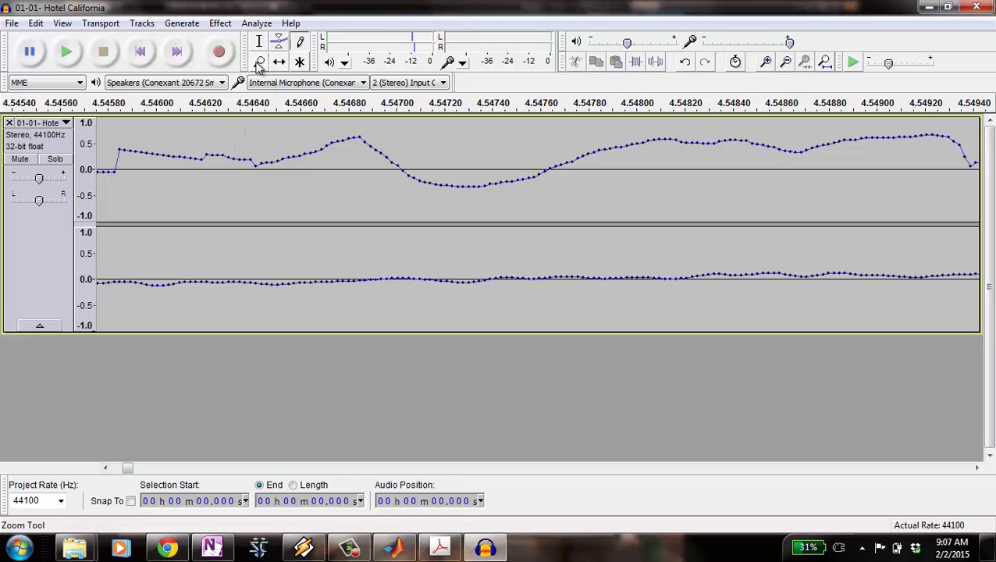
Zoom out from the redrawn samples to examine the spike within the waveform from about 4.23 to 5.17 seconds
click(260, 62)
right_click(364, 184)
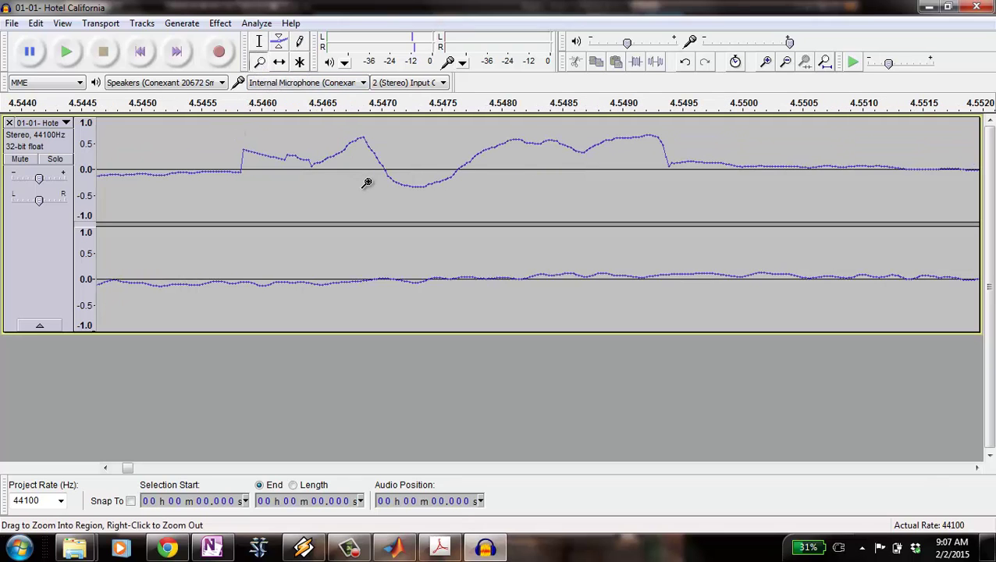
right_click(367, 185)
right_click(375, 193)
right_click(383, 214)
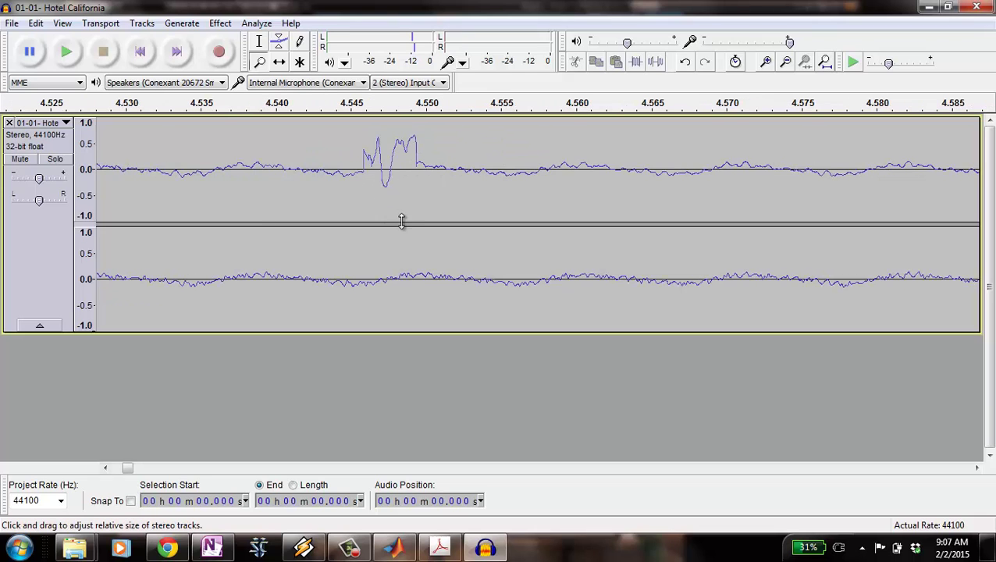
right_click(400, 221)
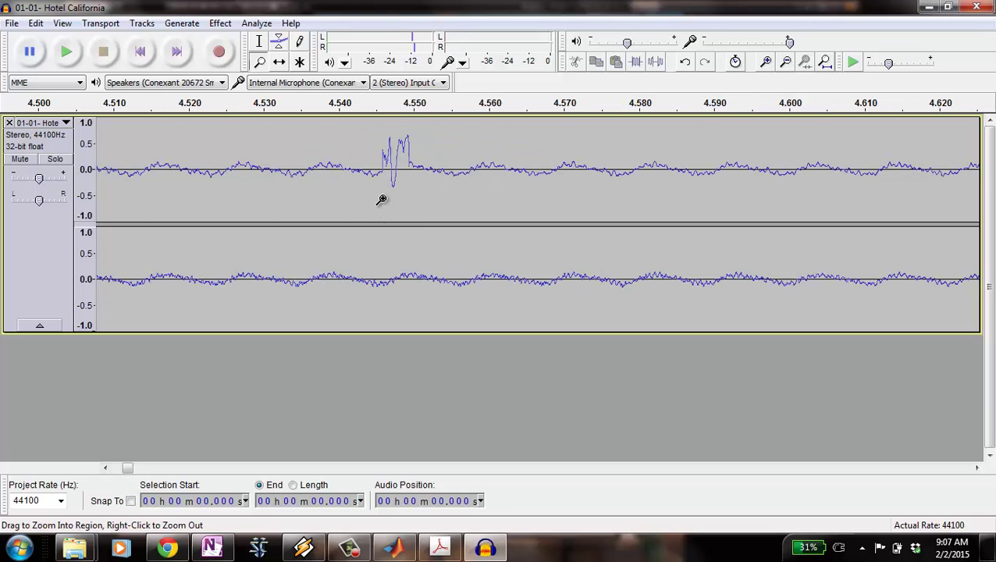
right_click(380, 200)
right_click(391, 205)
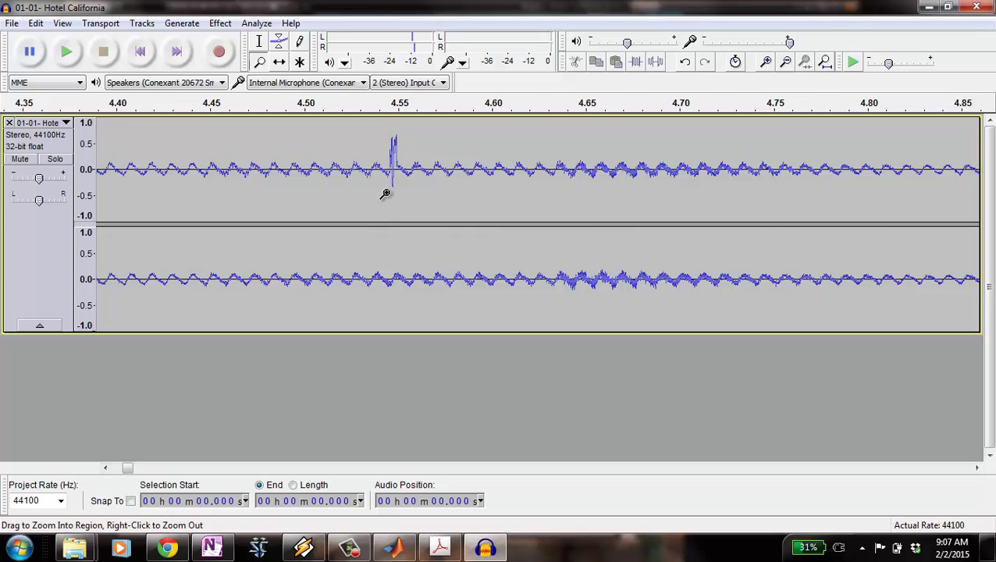
right_click(384, 198)
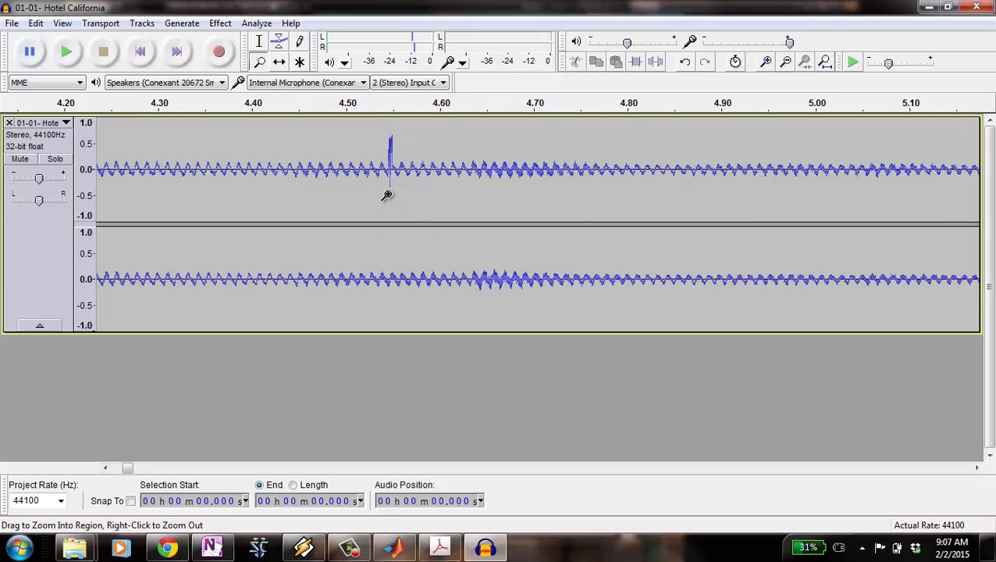
Set the playback start to 3.375 seconds, ahead of the redrawn spike, and play the song from there, restarting it and pausing
right_click(387, 195)
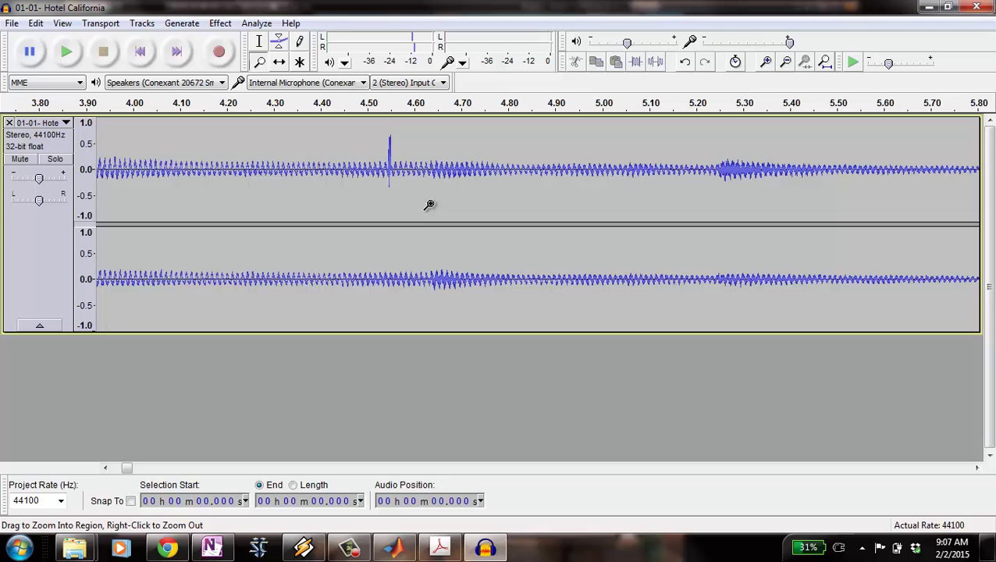
right_click(376, 202)
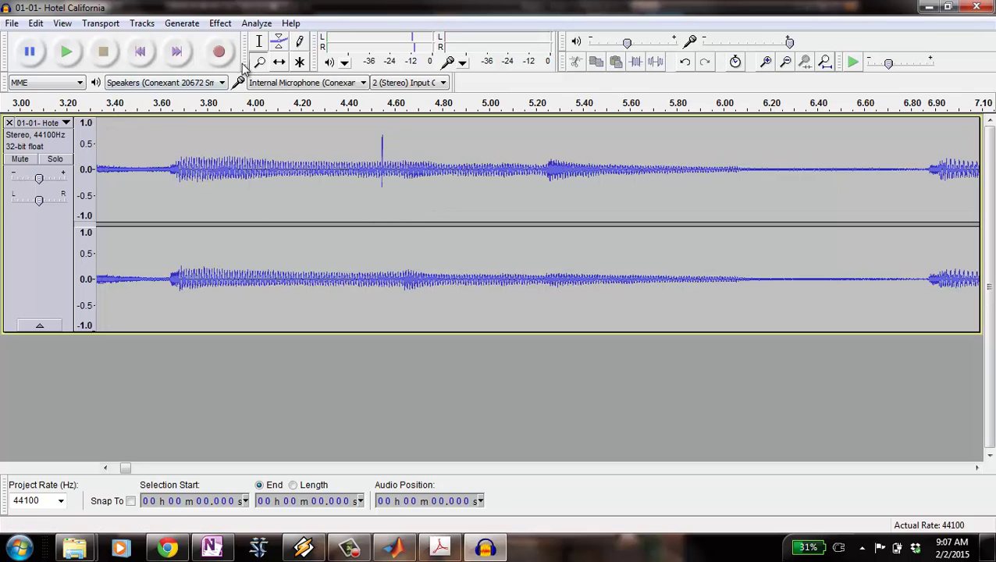
click(260, 42)
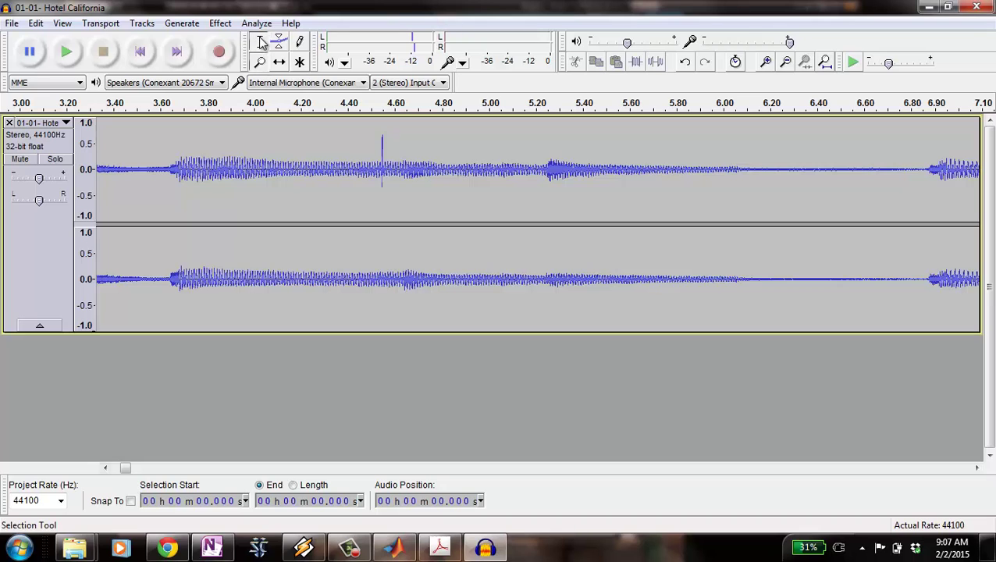
click(108, 132)
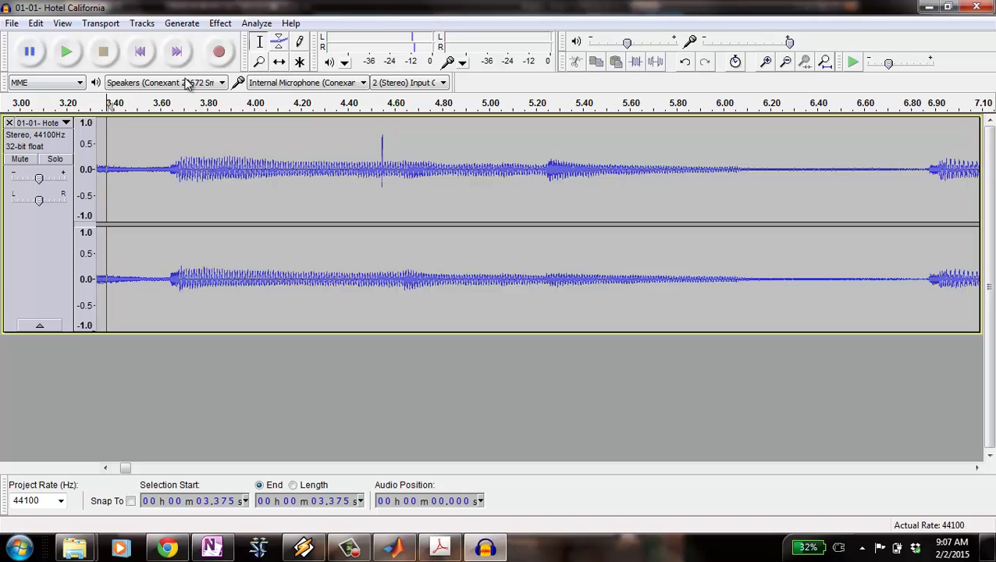
click(74, 49)
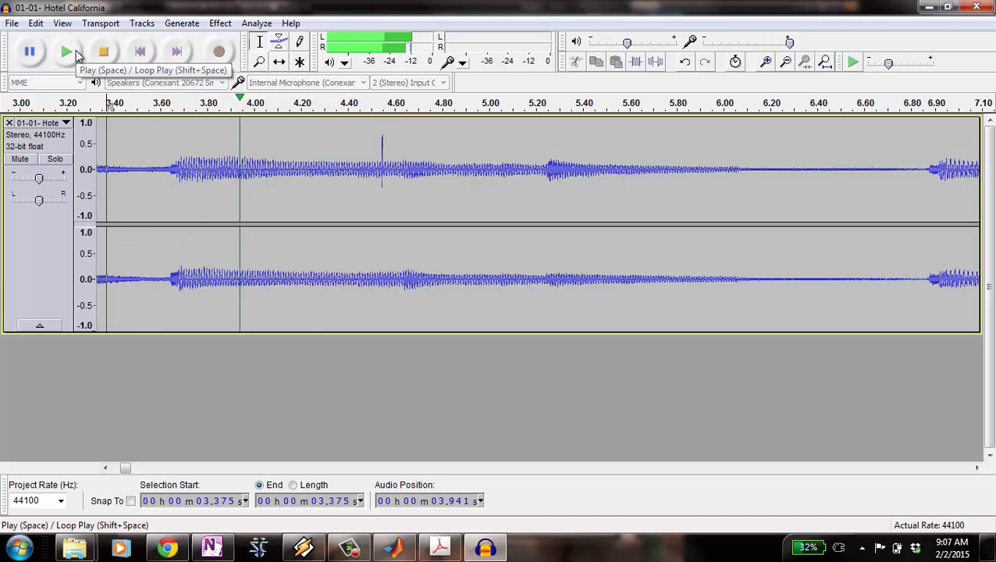
click(75, 51)
click(75, 52)
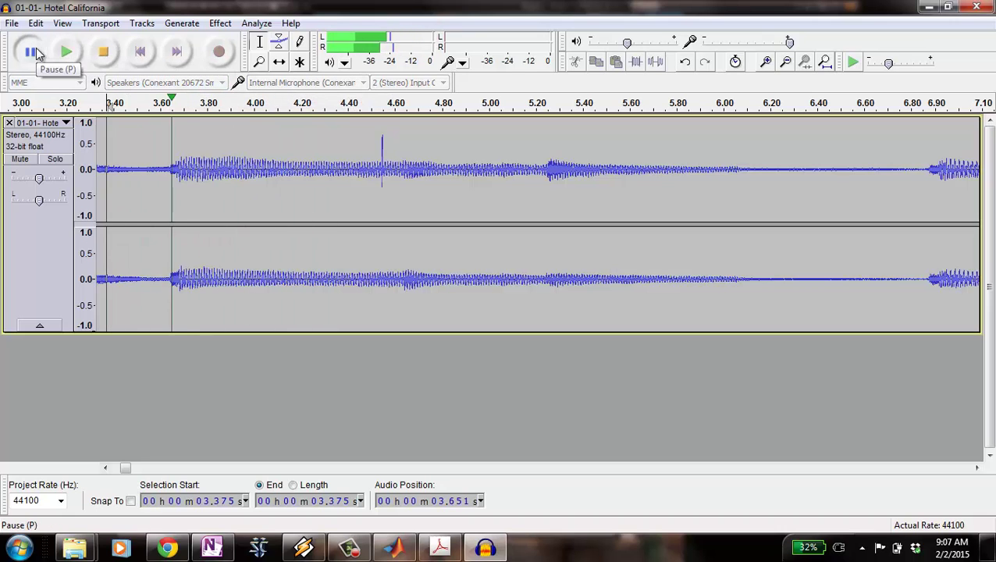
click(45, 52)
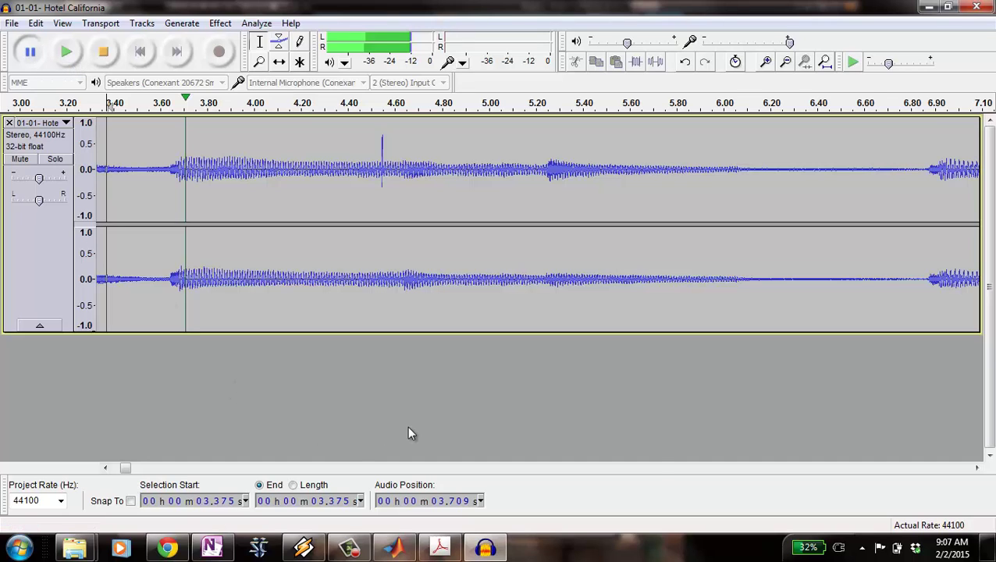
Raise the system volume to 50
key(XF86AudioLowerVolume)
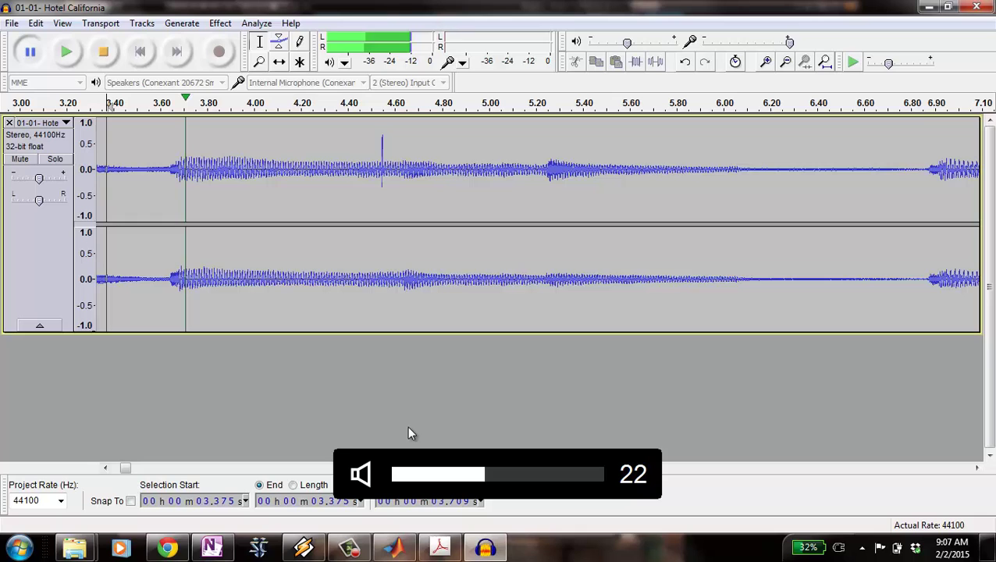
key(XF86AudioRaiseVolume)
key(XF86AudioRaiseVolume)
key(XF86AudioRaiseVolume)
key(XF86AudioRaiseVolume)
key(XF86AudioRaiseVolume)
key(XF86AudioRaiseVolume)
key(XF86AudioRaiseVolume)
key(XF86AudioRaiseVolume)
key(XF86AudioRaiseVolume)
key(XF86AudioRaiseVolume)
key(XF86AudioRaiseVolume)
key(XF86AudioRaiseVolume)
key(XF86AudioRaiseVolume)
key(XF86AudioRaiseVolume)
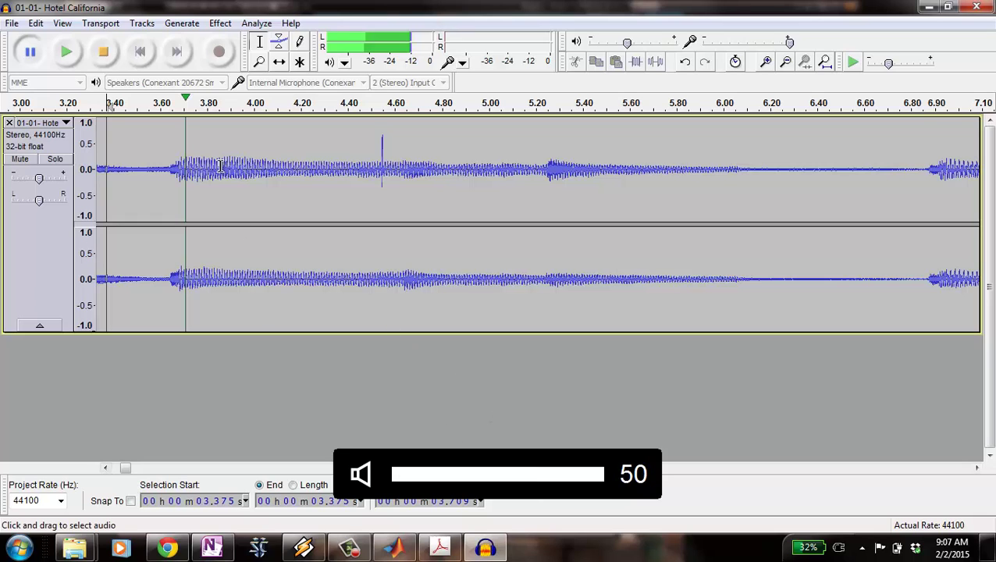
Check which playback device is the default in the Windows Sound settings and close them
click(861, 548)
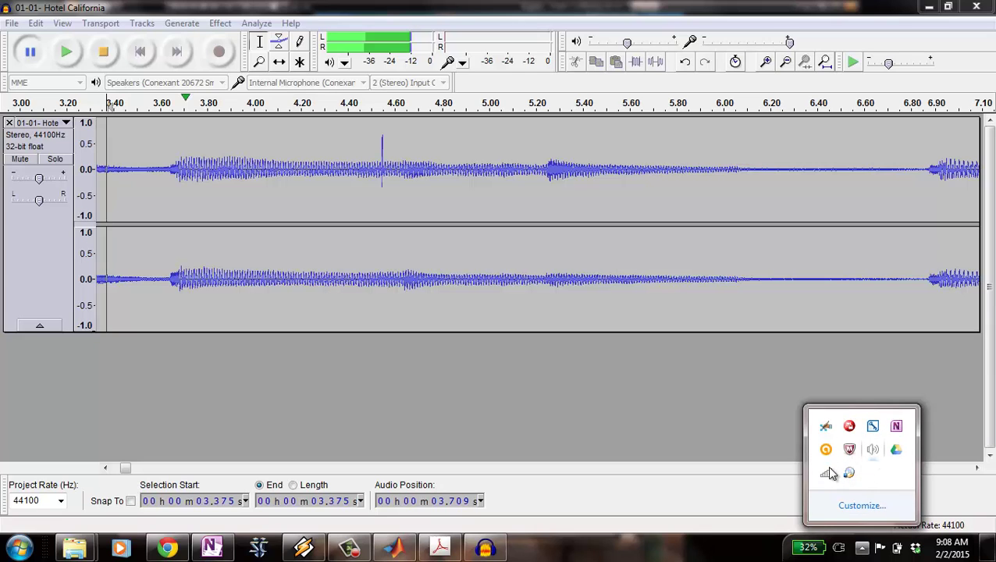
right_click(870, 450)
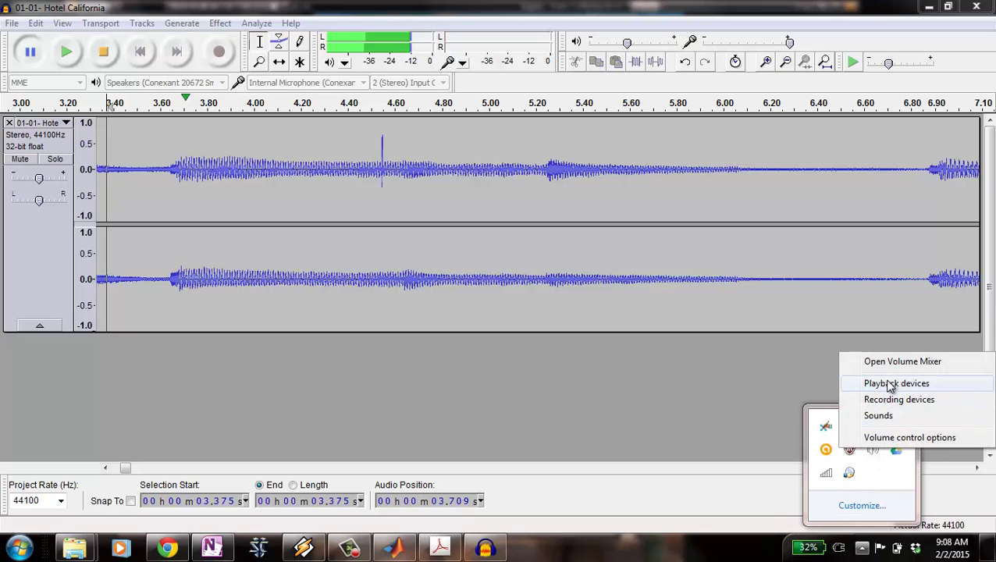
click(890, 383)
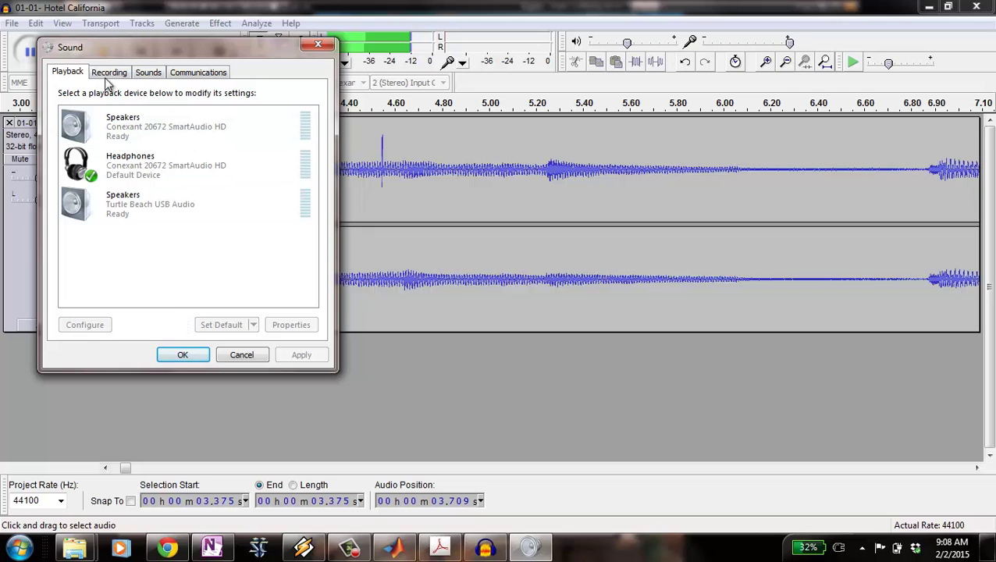
click(176, 357)
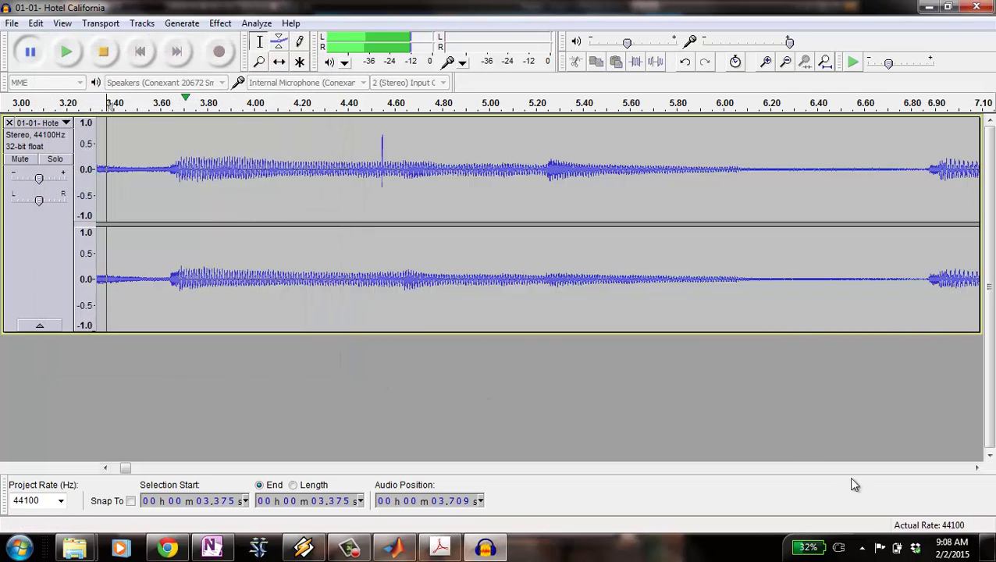
Raise the speakers' volume in the Windows volume control to about the maximum
click(862, 550)
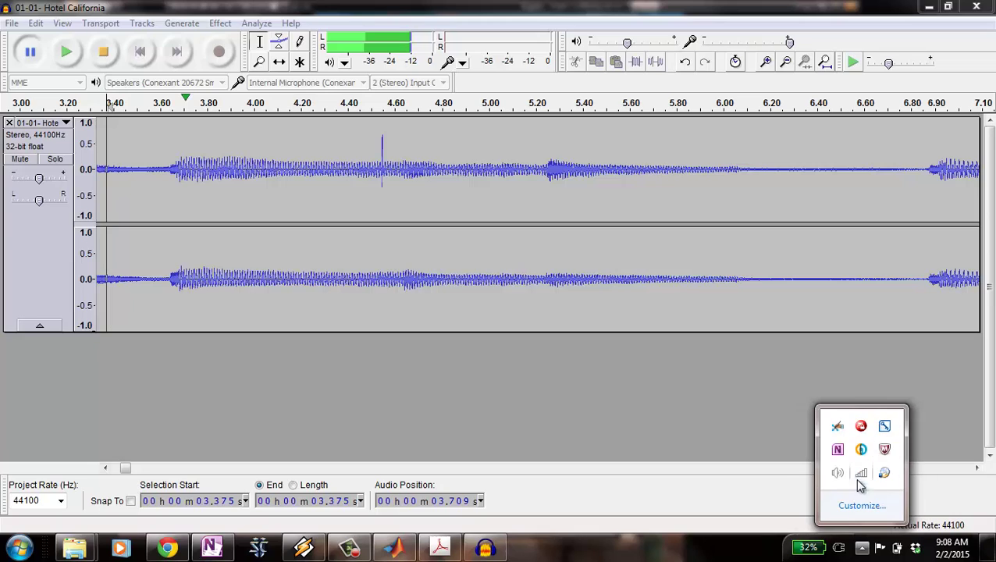
click(836, 474)
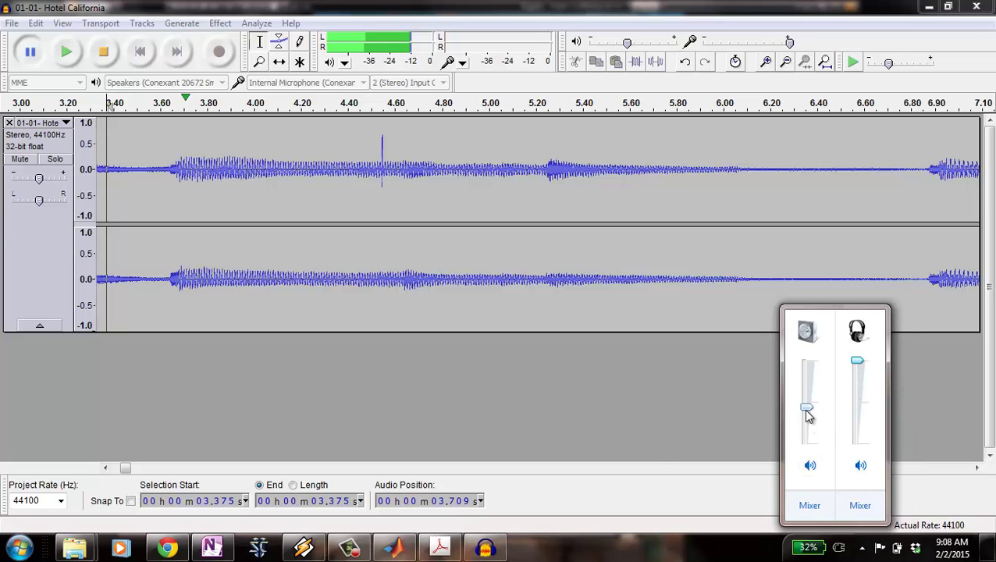
drag(807, 410, 791, 358)
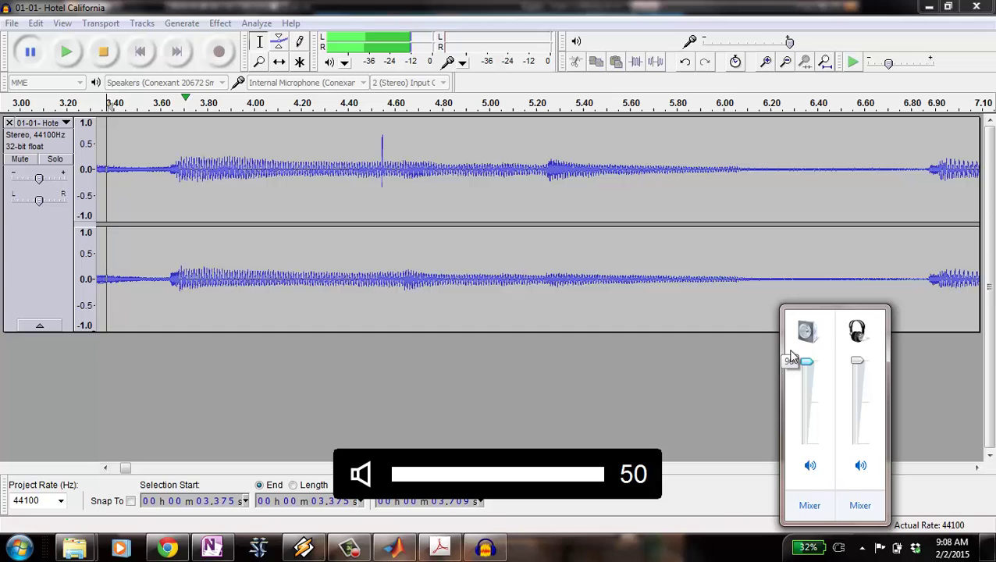
click(943, 506)
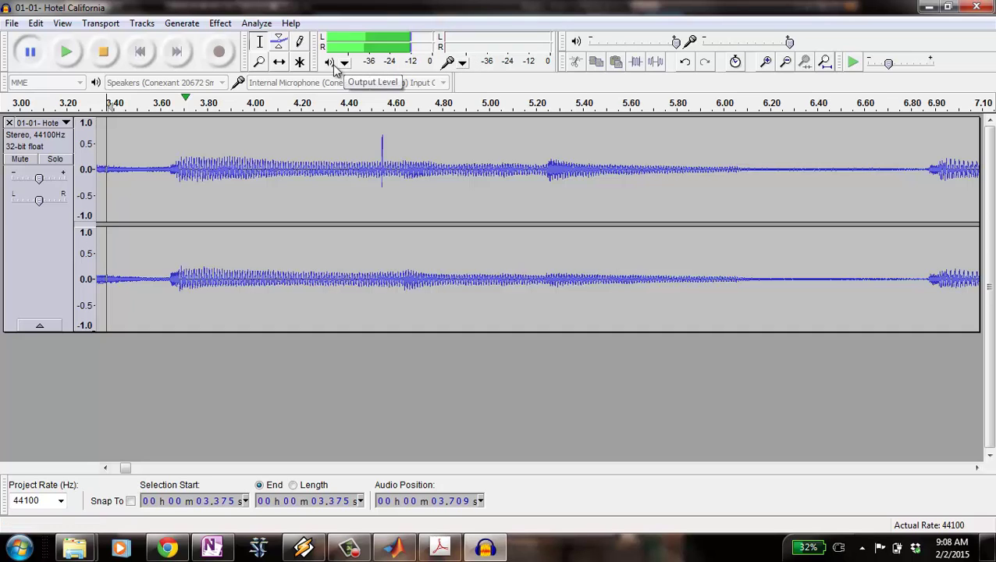
Stop the paused playback and switch the audio output device to Headphones (Conexant 20672)
click(102, 53)
click(164, 83)
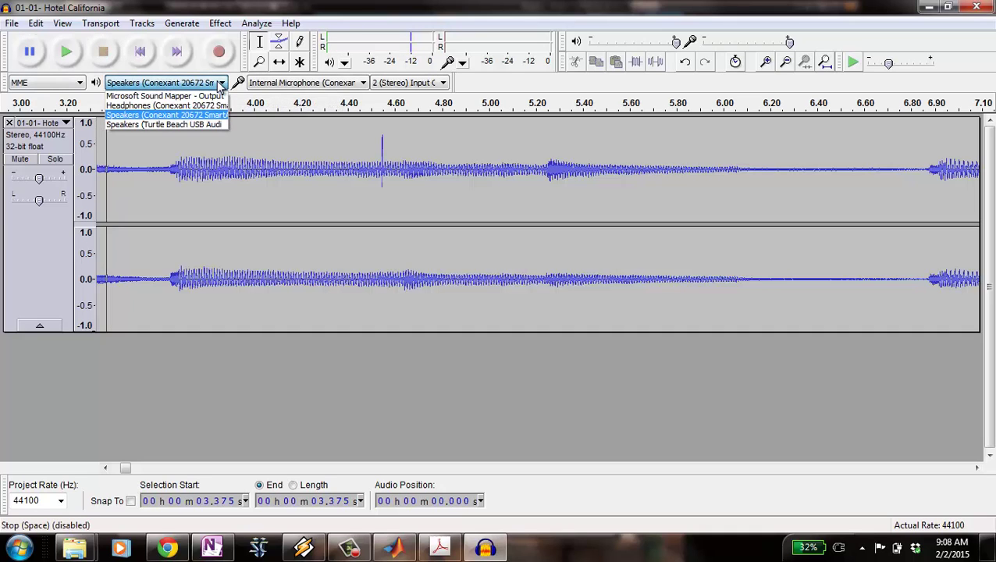
click(187, 107)
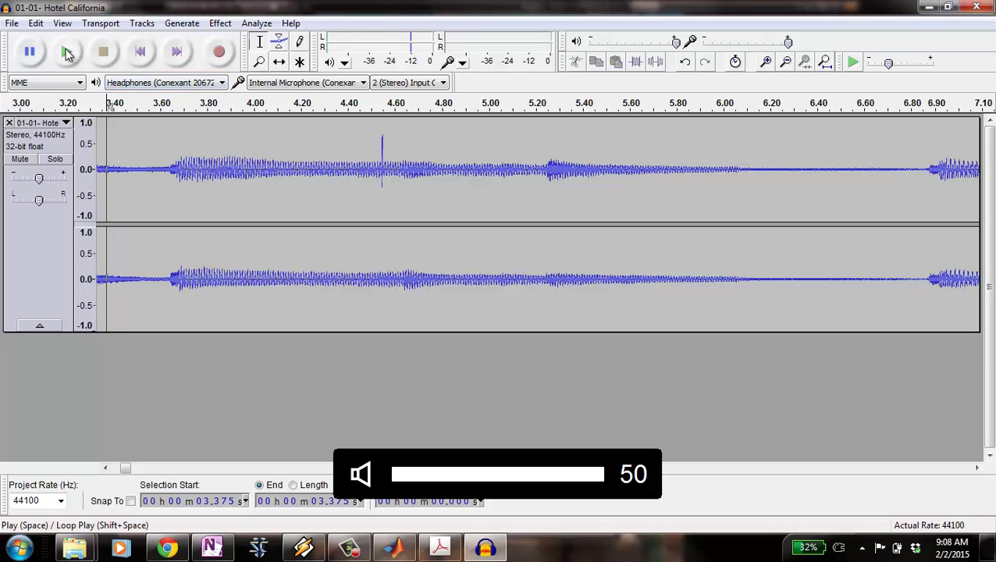
Play the song repeatedly from 3.375 seconds through the redrawn spike near 4.55 seconds and stop playback
click(67, 52)
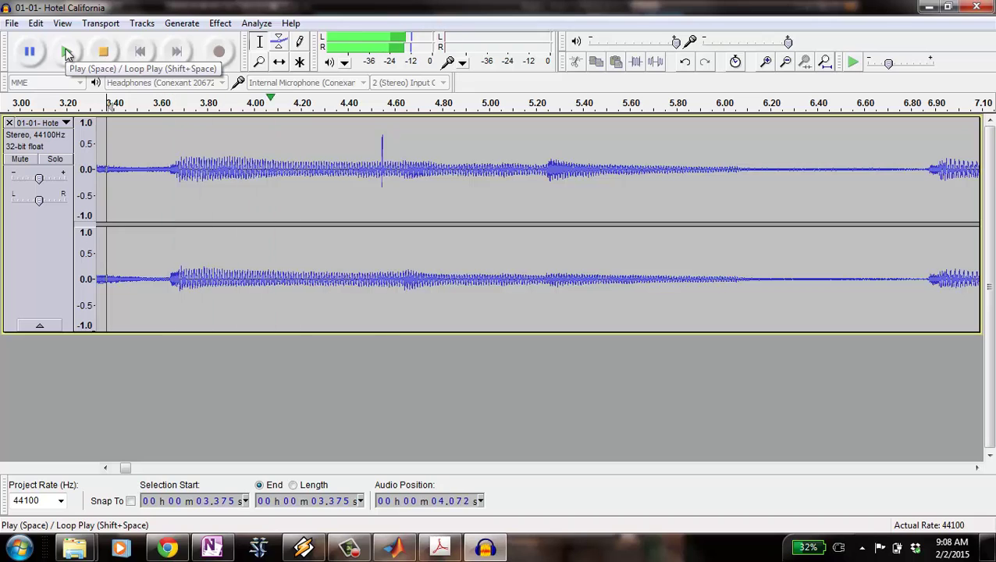
click(75, 45)
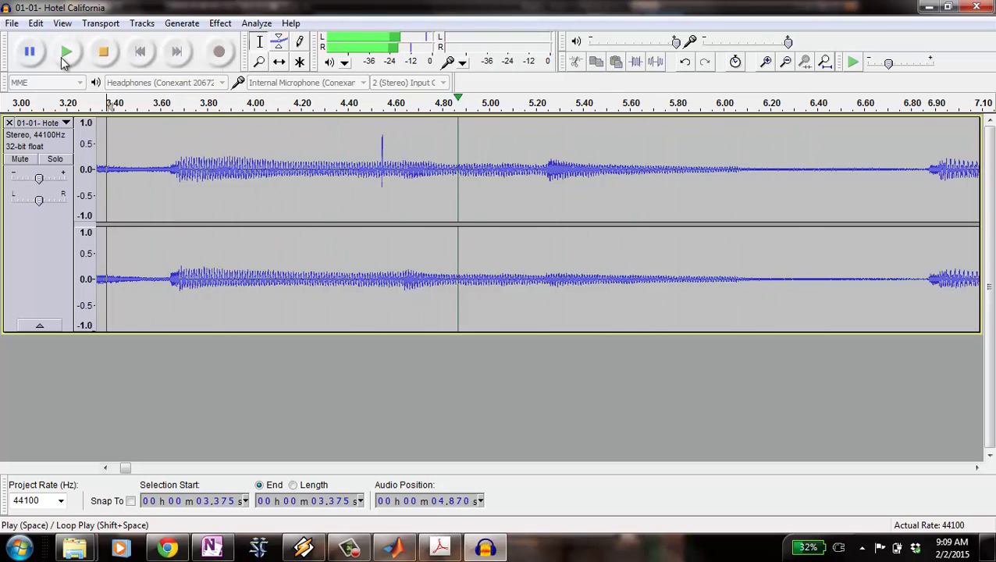
click(67, 52)
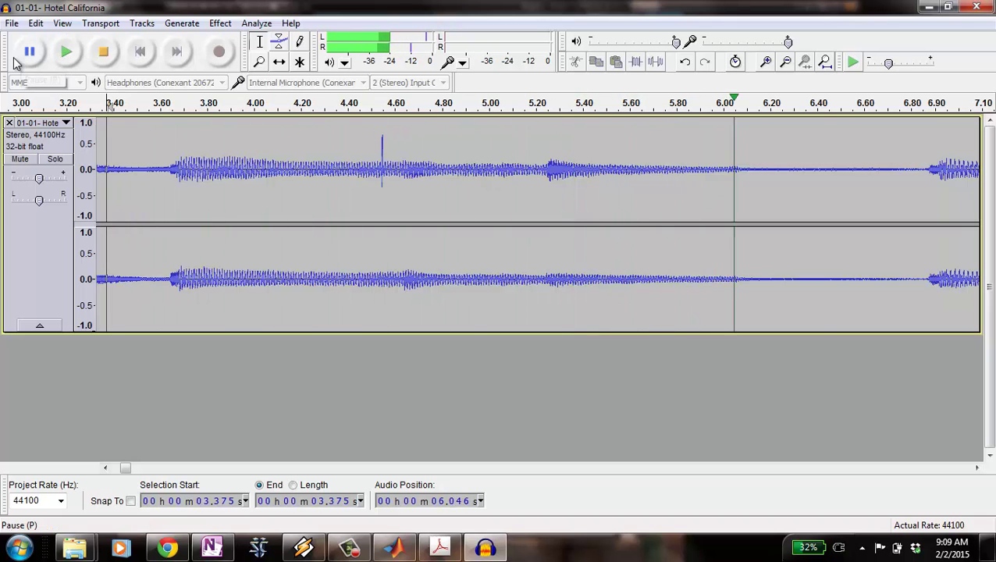
click(99, 57)
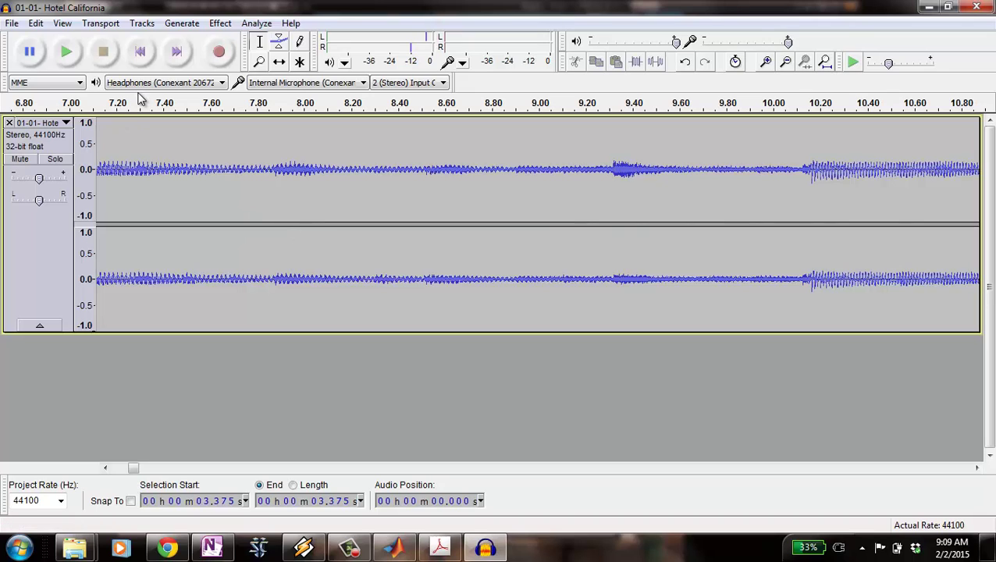
Close the Hotel California project without saving its changes
click(984, 9)
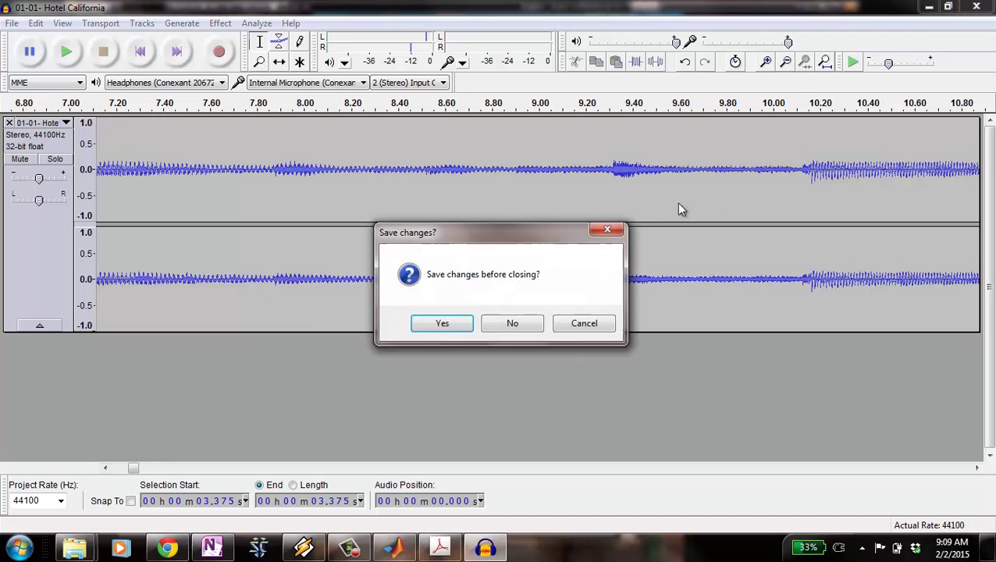
click(511, 323)
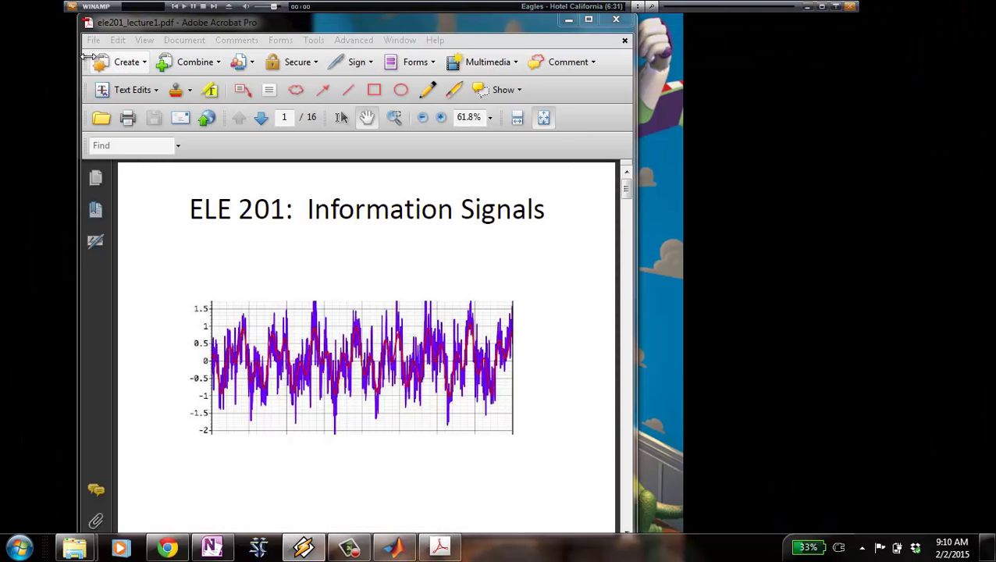
Switch to ele201_lecture1.pdf in Adobe Acrobat Pro and show it in full screen mode
click(94, 40)
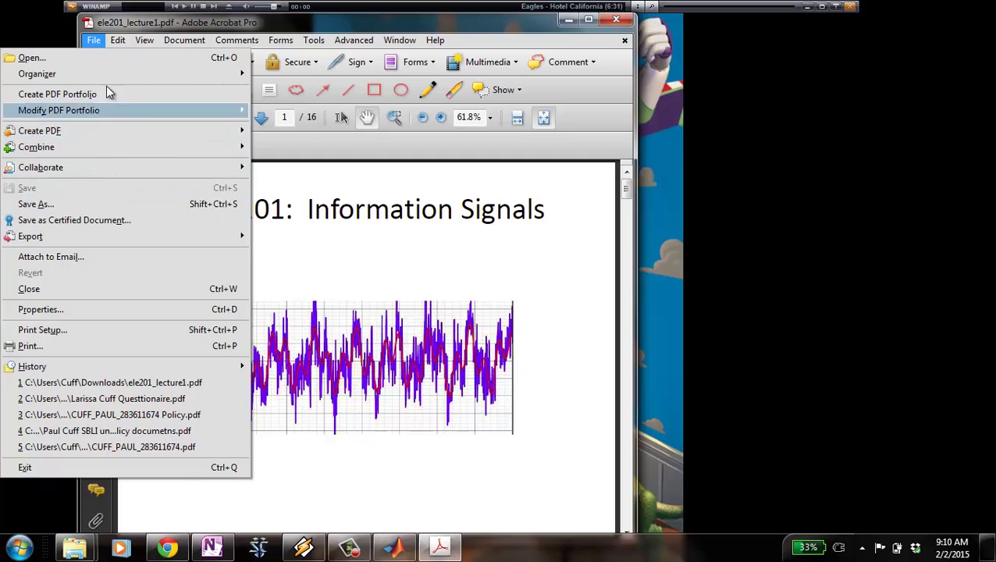
mouse_move(147, 40)
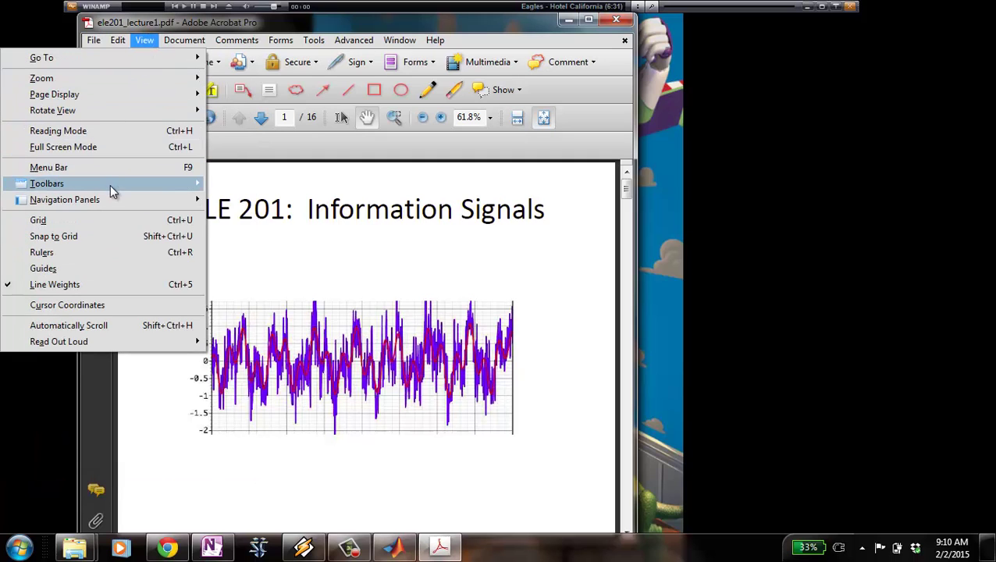
click(122, 148)
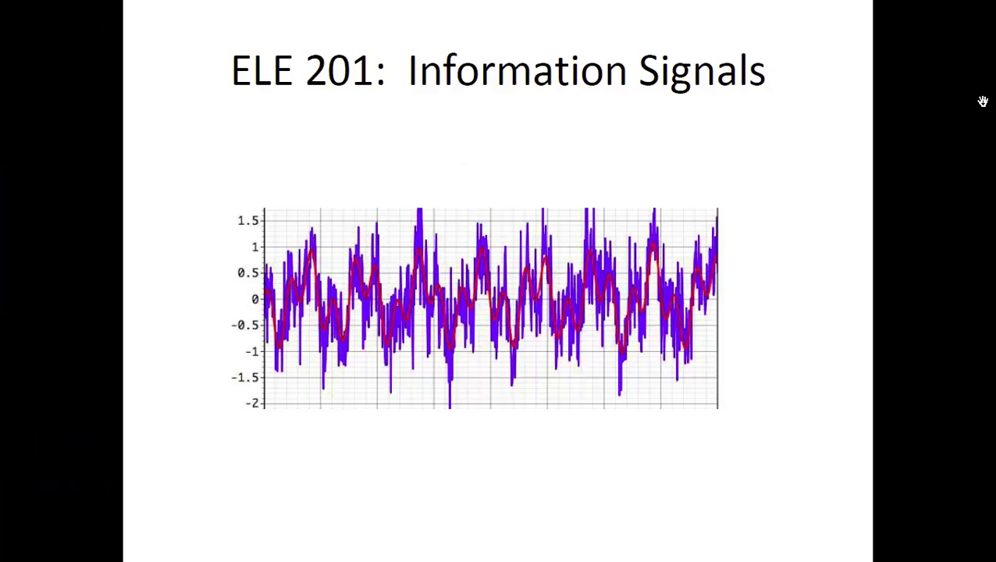